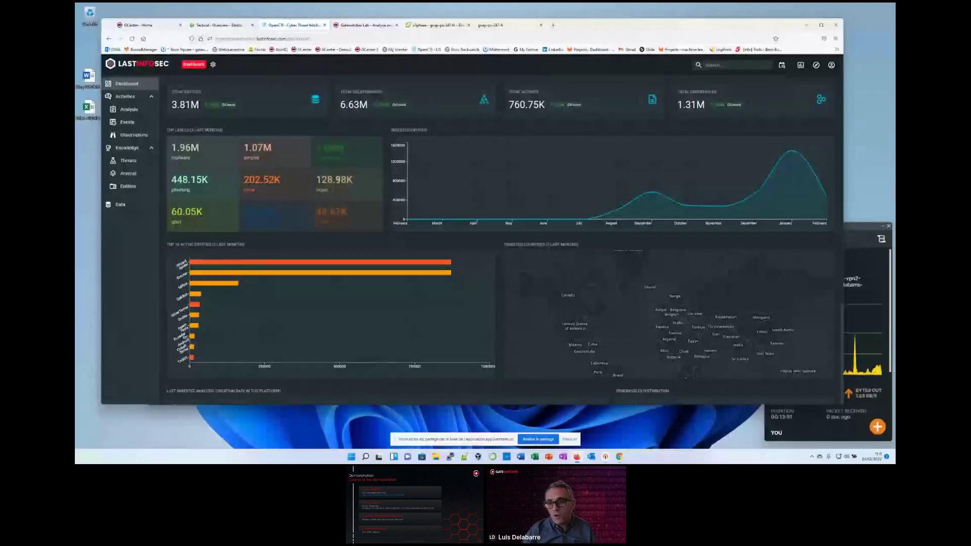
Step: Search OpenCTI for 'TA551' and open the TA551 intrusion set's overview page
click(711, 64)
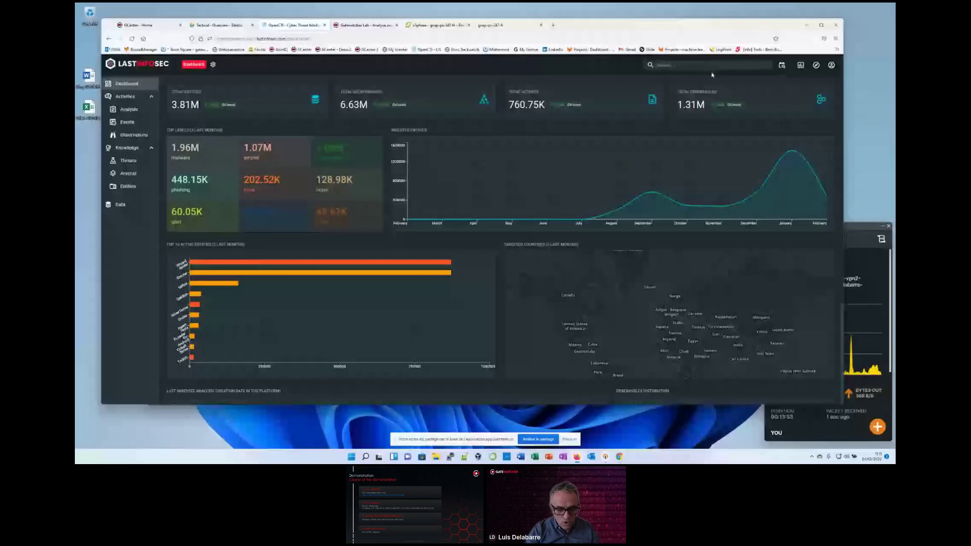
text(TA)
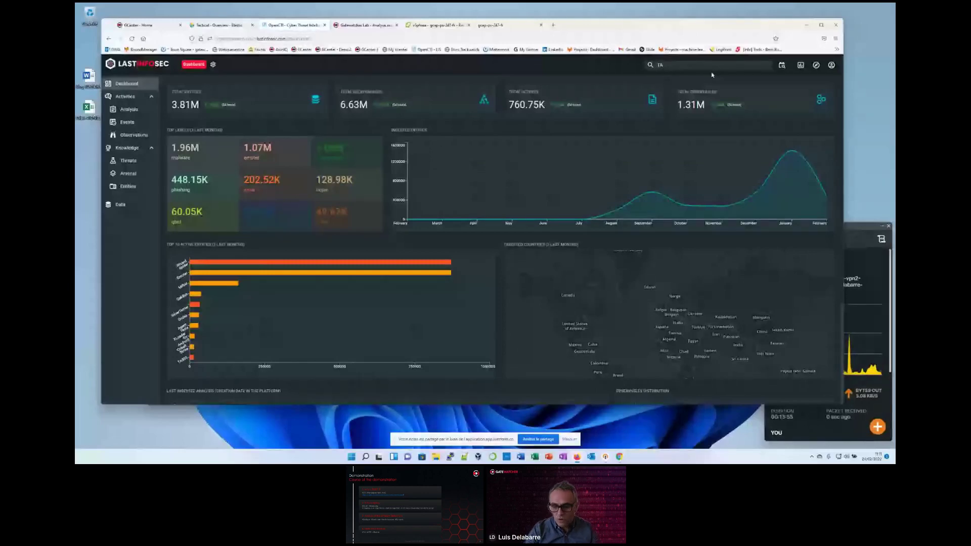
text(551)
key(Return)
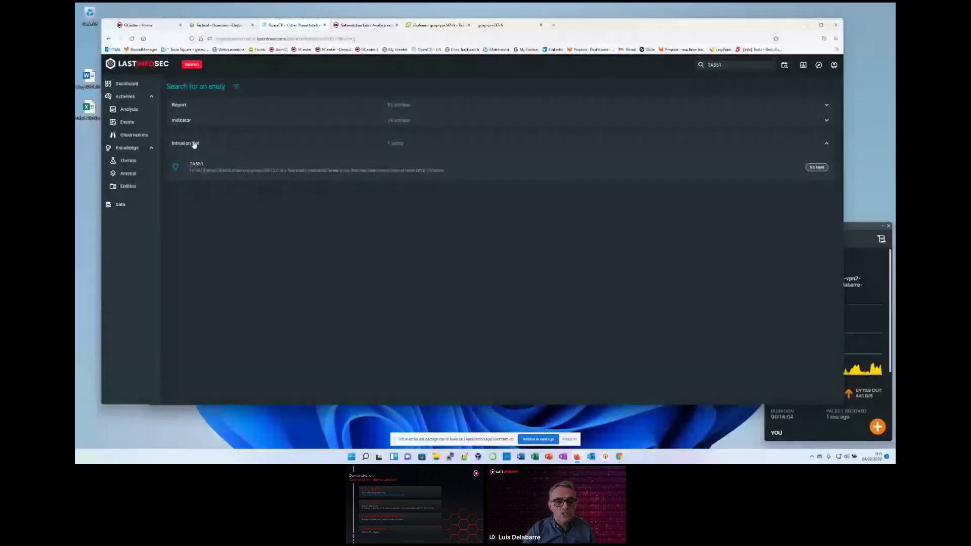
click(261, 171)
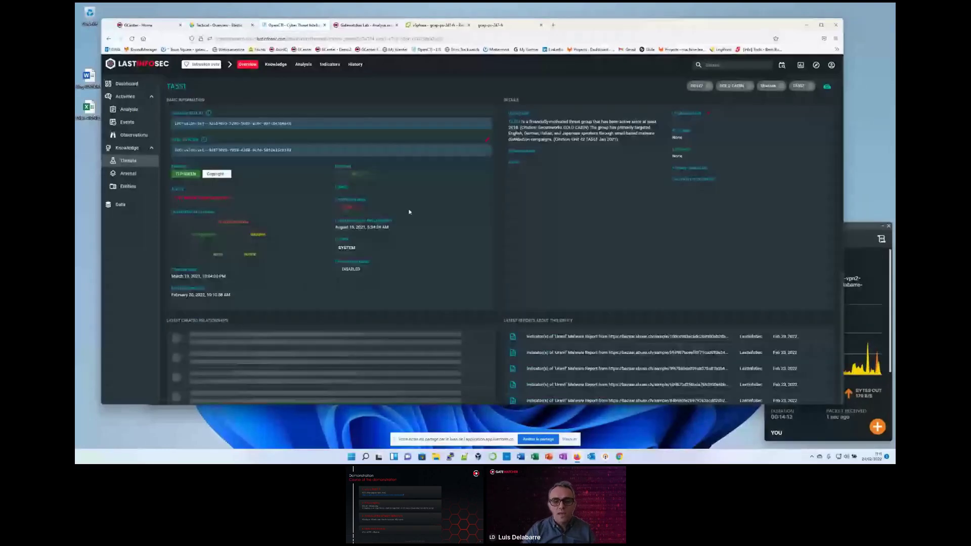
Step: Review the TA551 overview, then show its knowledge view with 3.32K reports and 7.44K indicators
scroll(614, 238, down, 2)
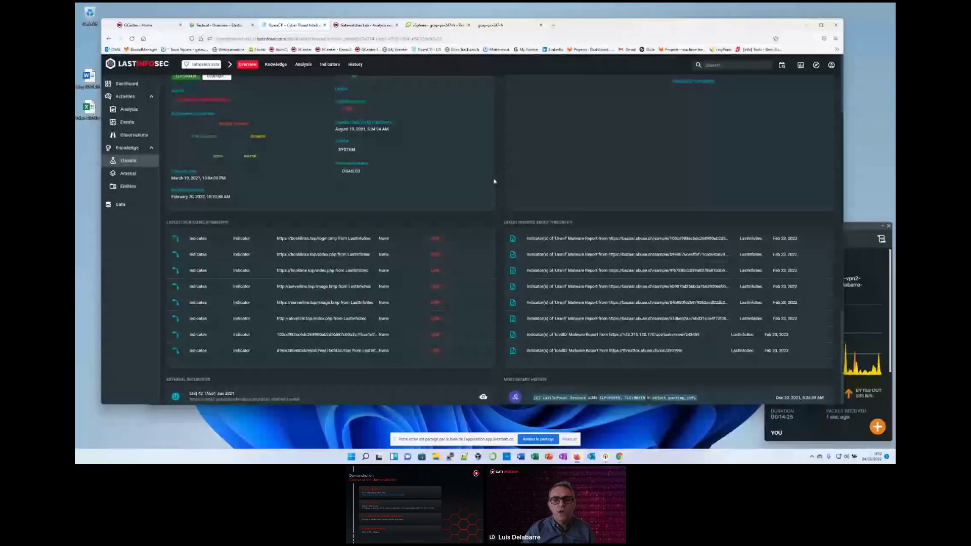
scroll(503, 181, up, 2)
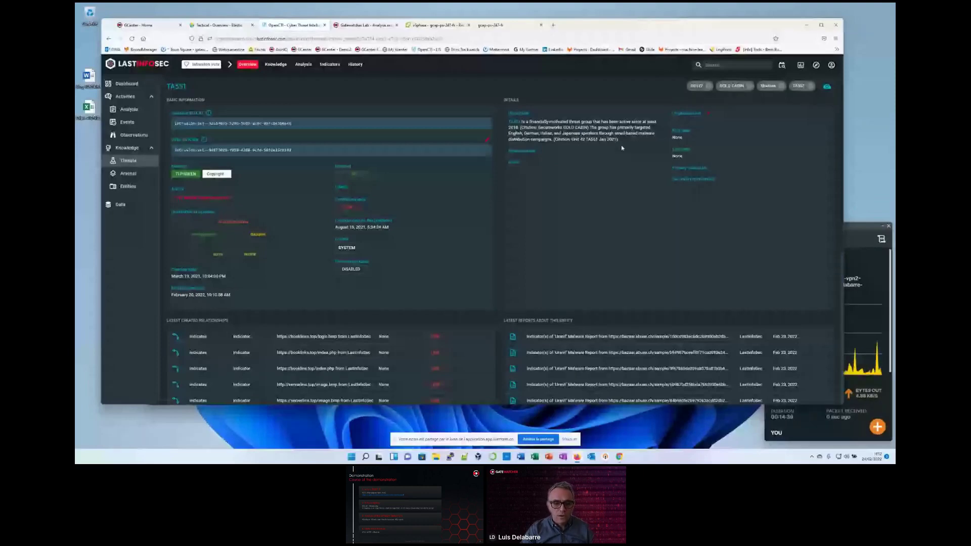
scroll(444, 288, down, 2)
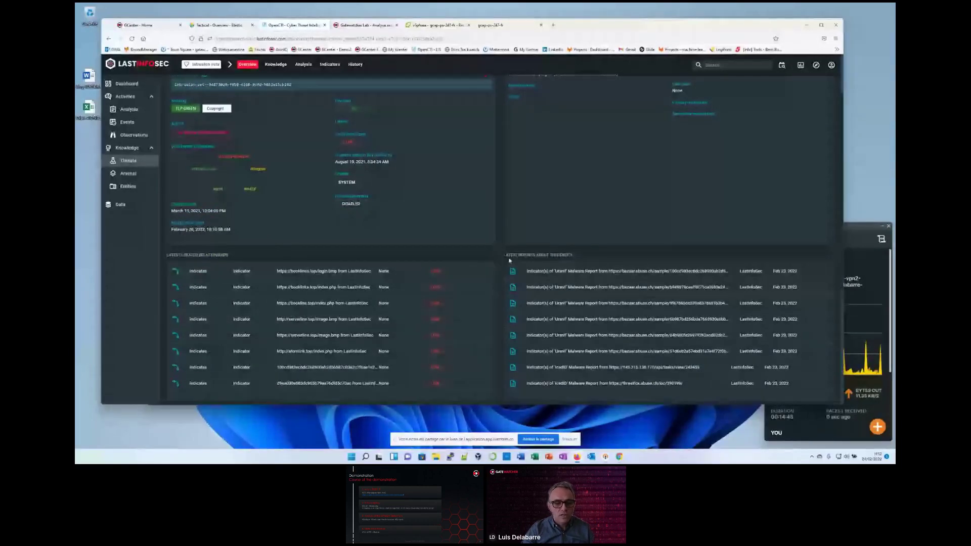
scroll(509, 260, down, 2)
scroll(496, 275, down, 2)
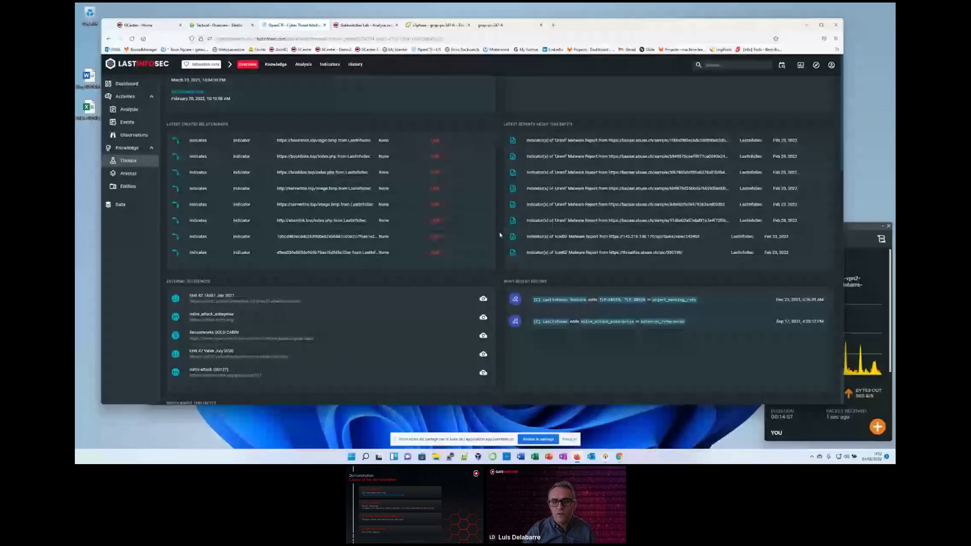
scroll(500, 235, up, 4)
click(275, 65)
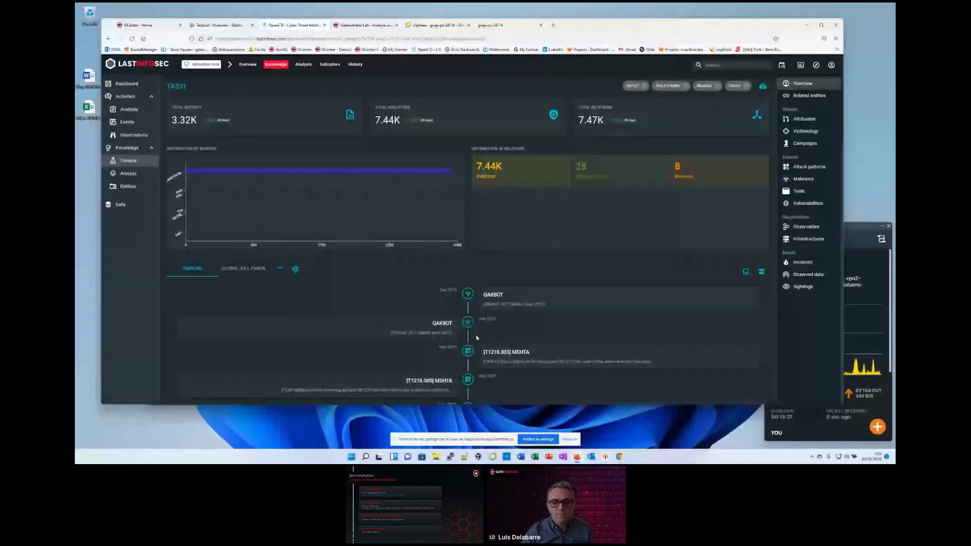
scroll(476, 338, down, 2)
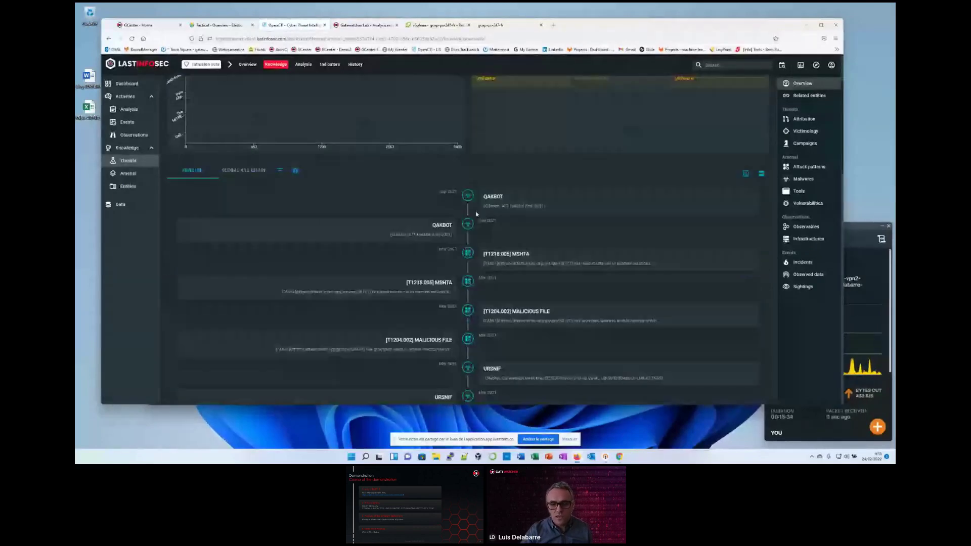
scroll(478, 199, down, 3)
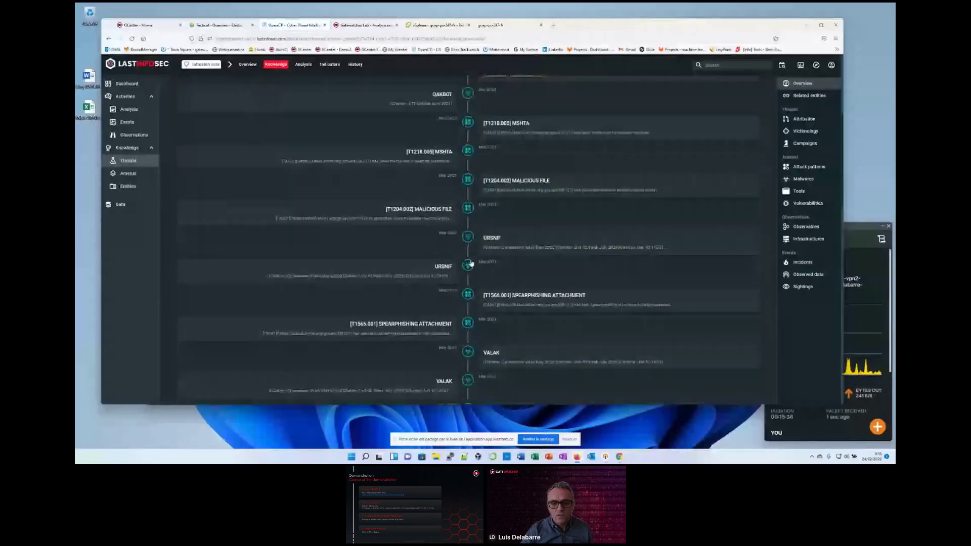
scroll(471, 263, down, 2)
scroll(478, 258, up, 1)
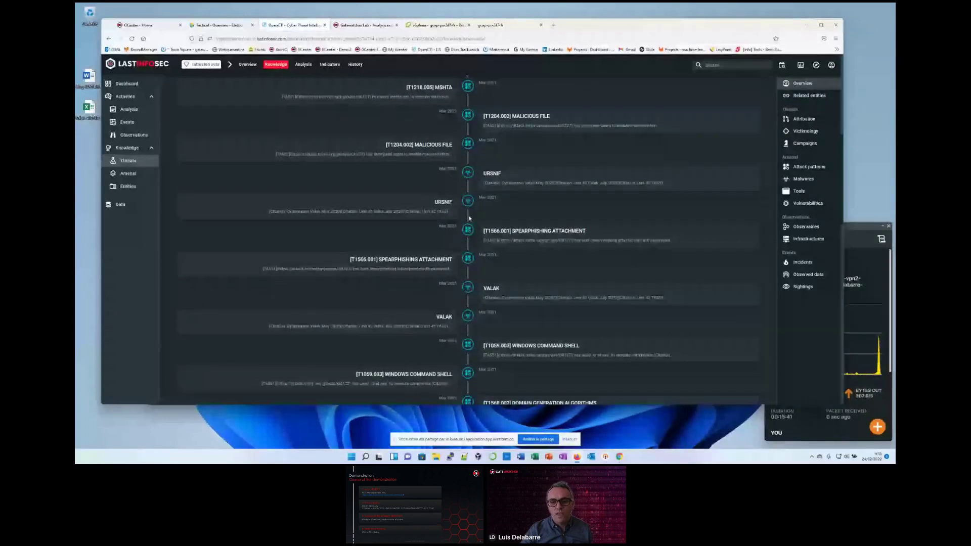
scroll(469, 219, up, 2)
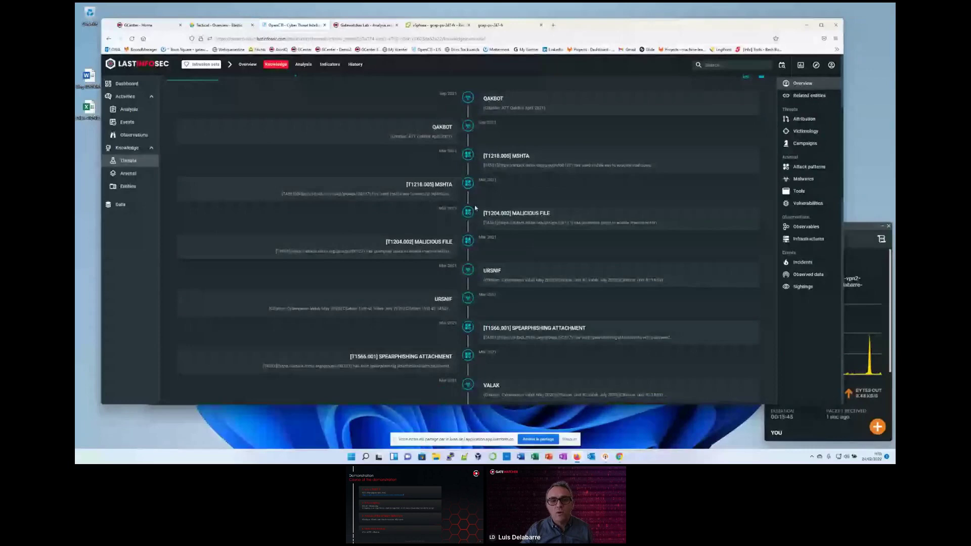
scroll(496, 184, up, 2)
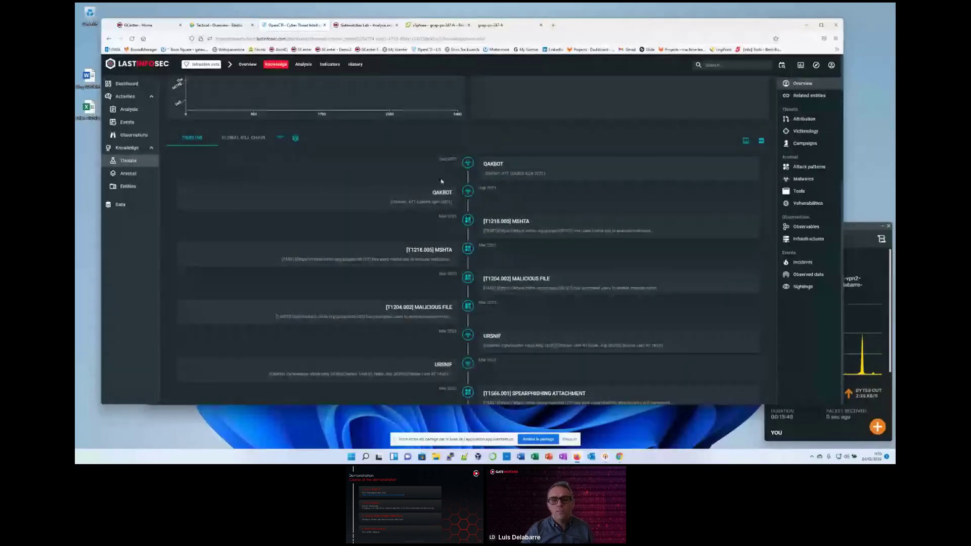
scroll(475, 231, down, 2)
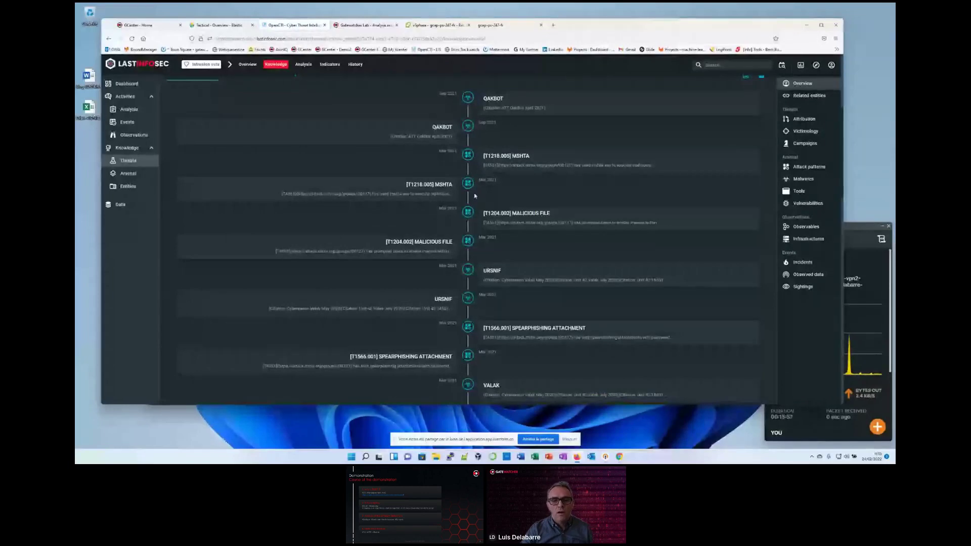
scroll(453, 251, down, 2)
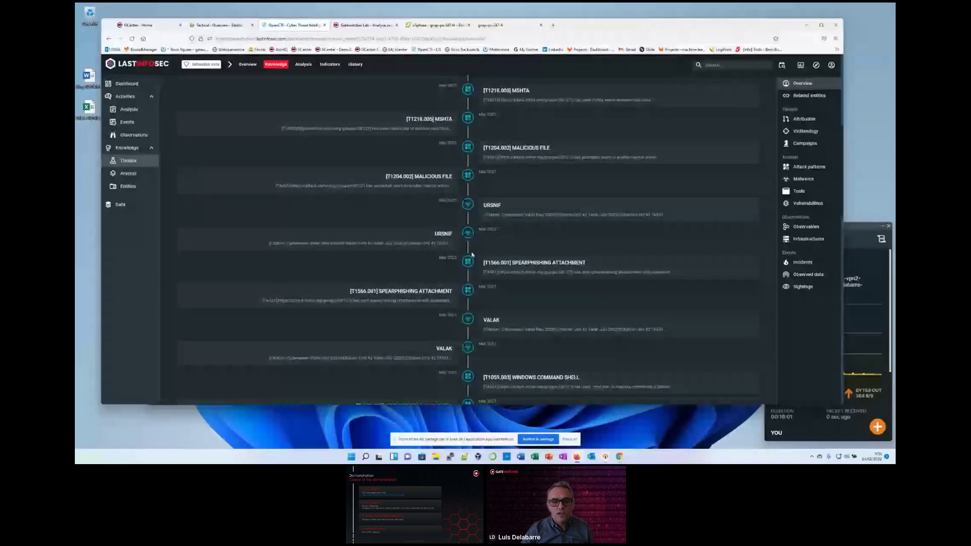
scroll(470, 250, down, 2)
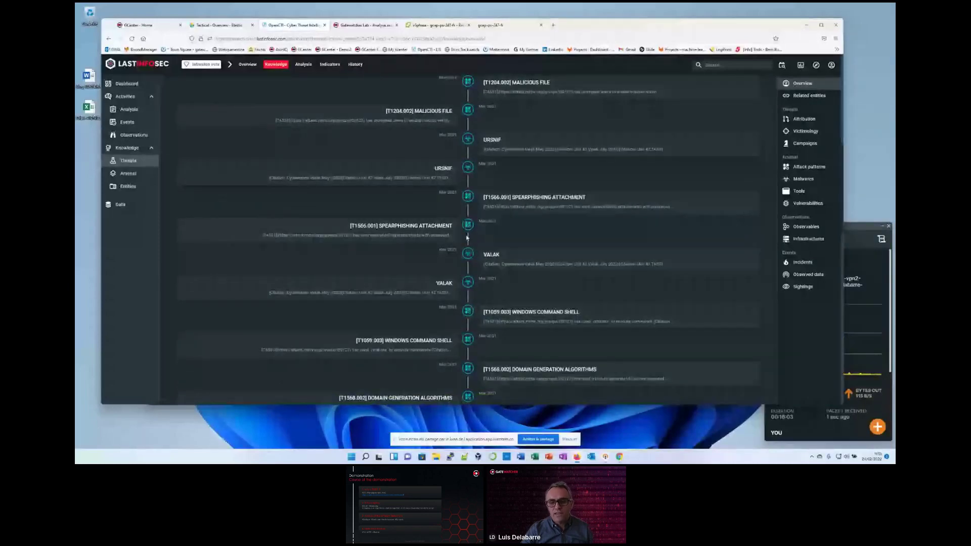
scroll(505, 253, up, 8)
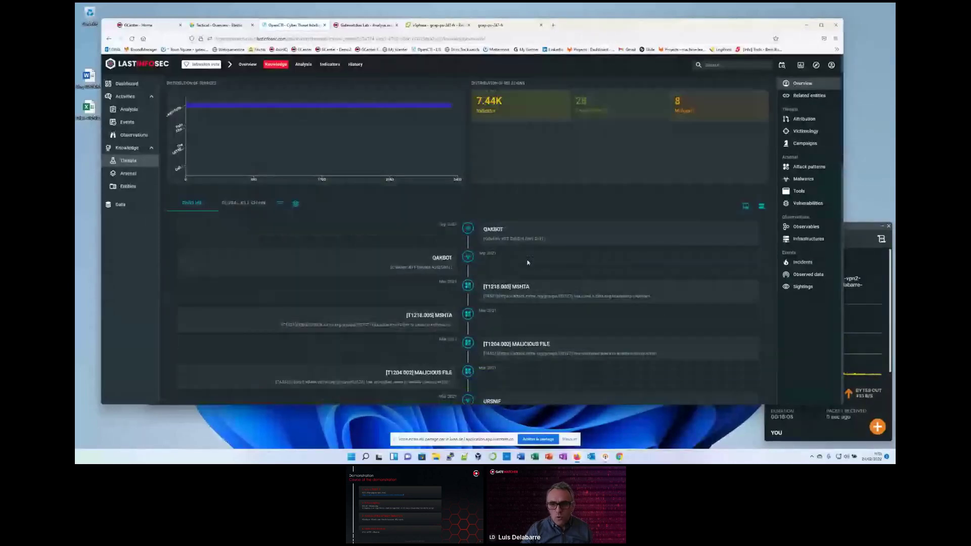
scroll(528, 263, up, 2)
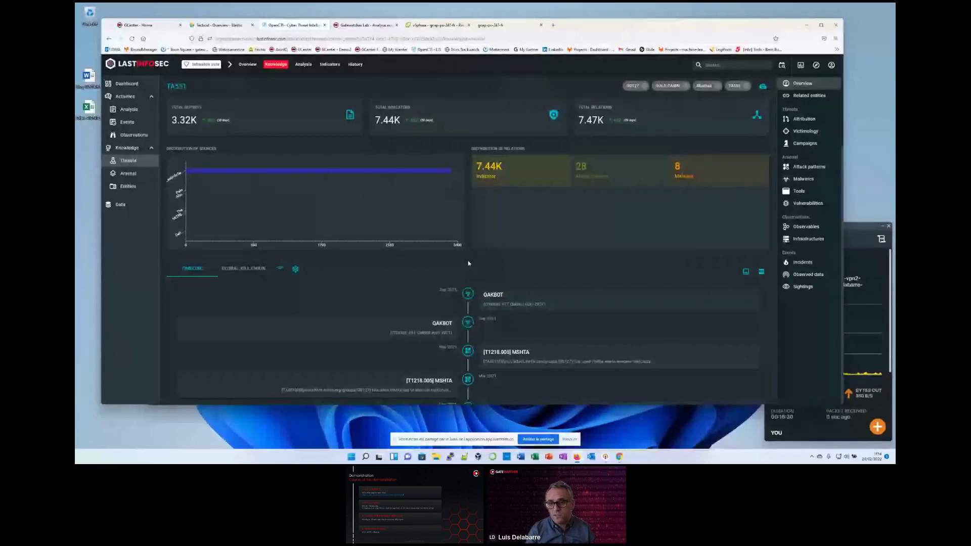
Step: List TA551's 7.44K LastInfoSec indicators and browse the URL and hash entries
click(327, 65)
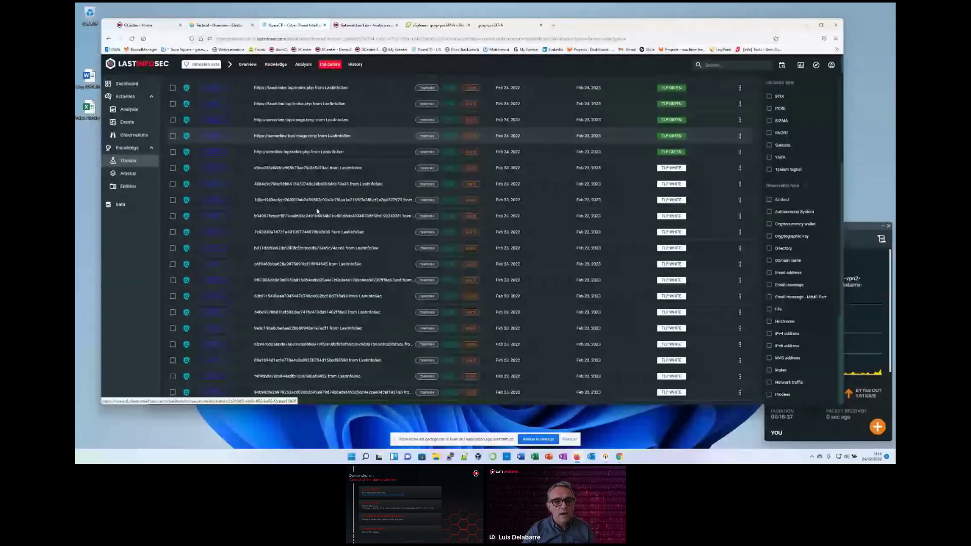
scroll(324, 218, down, 2)
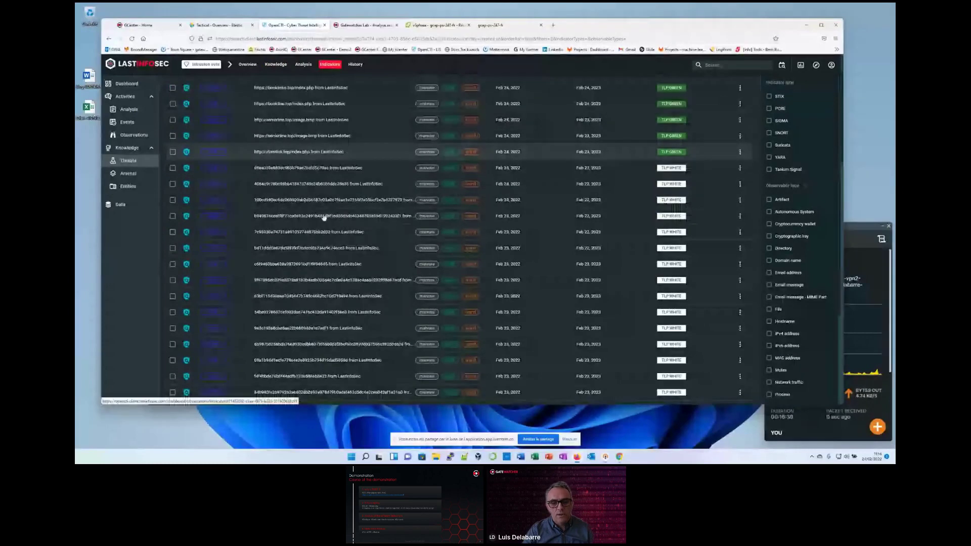
scroll(323, 216, down, 2)
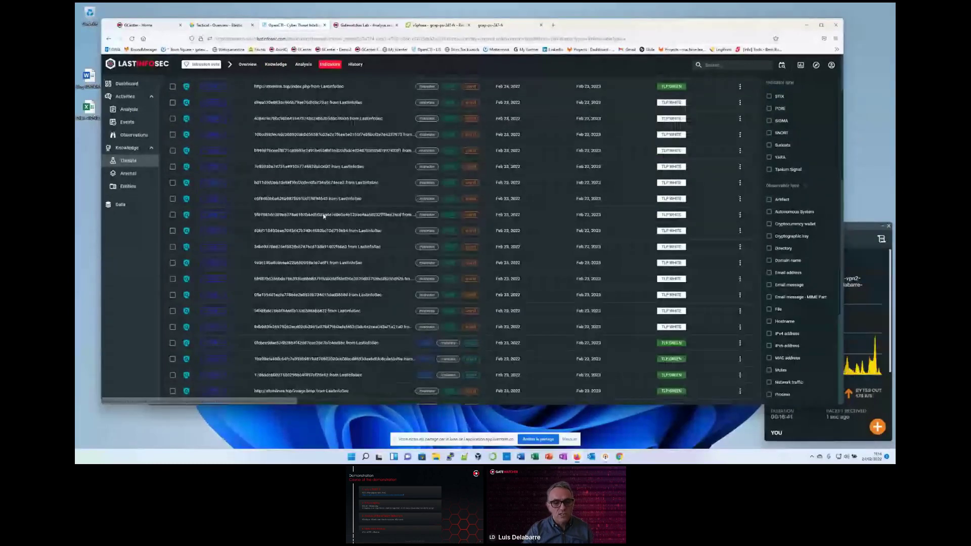
scroll(324, 216, down, 2)
scroll(324, 216, down, 2)
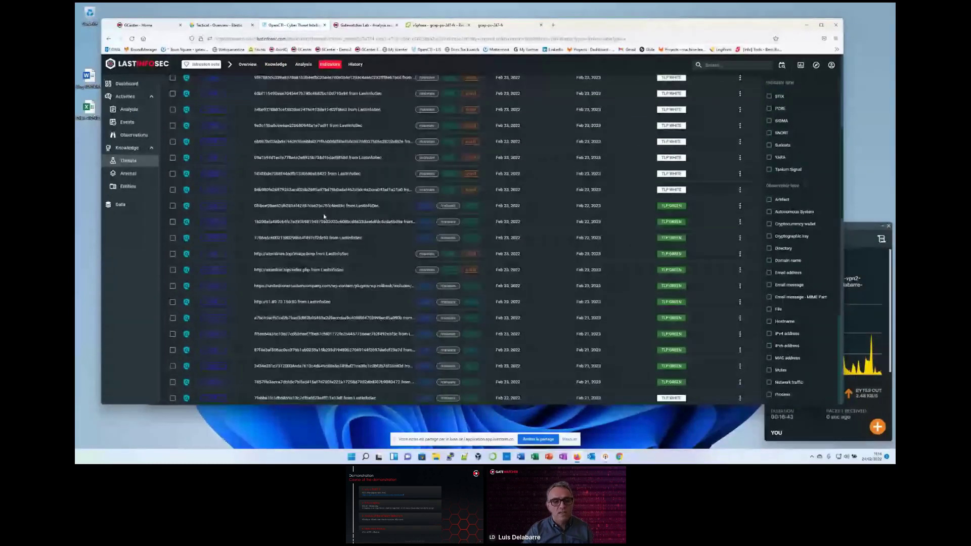
scroll(323, 217, down, 2)
scroll(319, 261, down, 5)
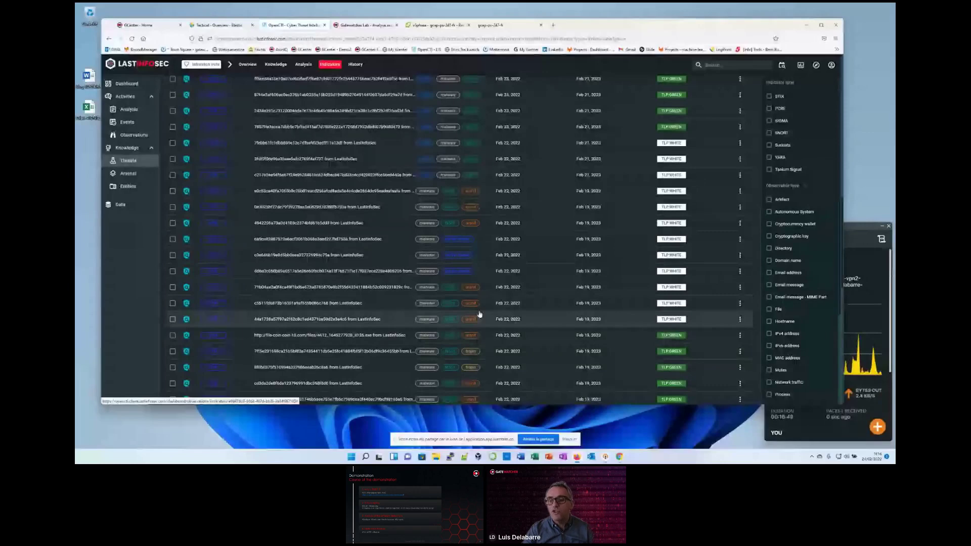
scroll(379, 312, up, 5)
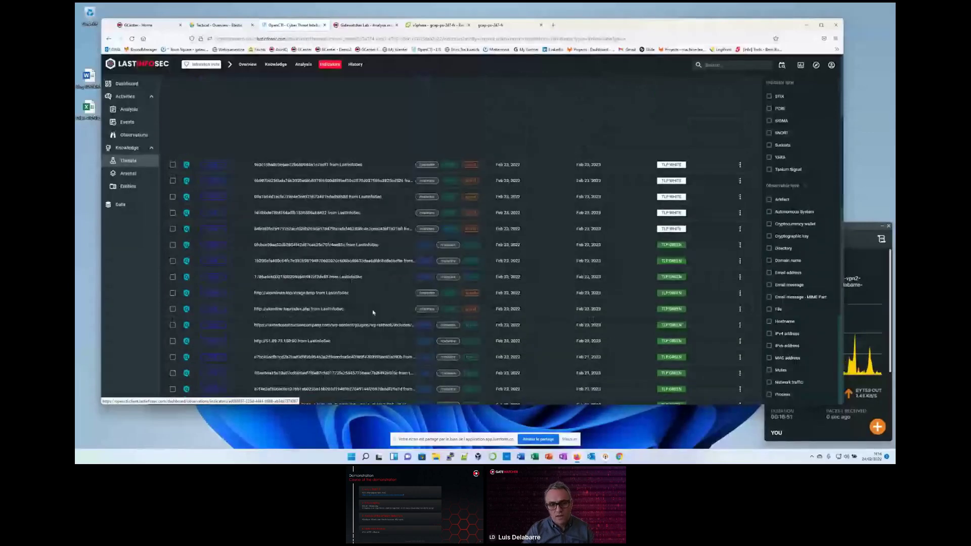
scroll(373, 313, up, 4)
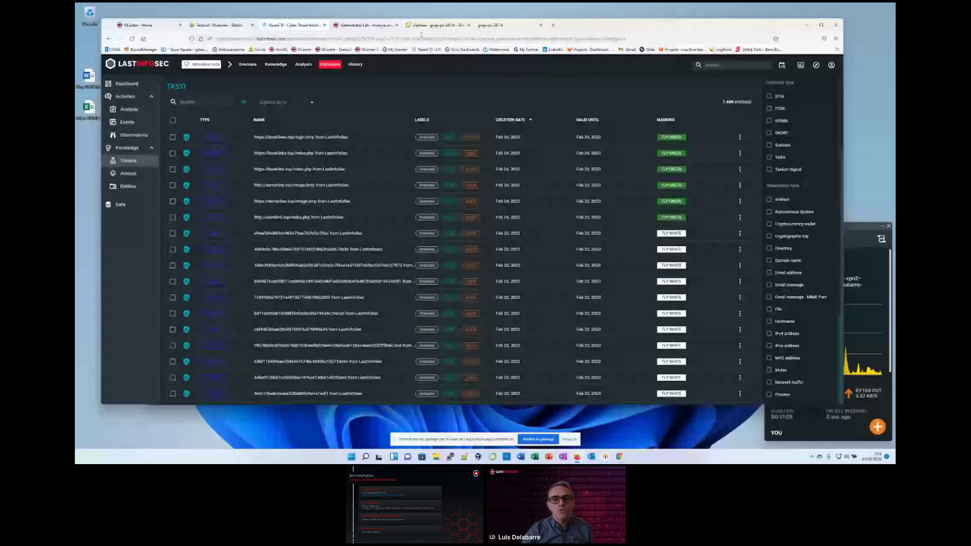
Step: Launch the gcap-setup configuration tool on the GCAP appliance console
click(491, 24)
text(gcap-setup)
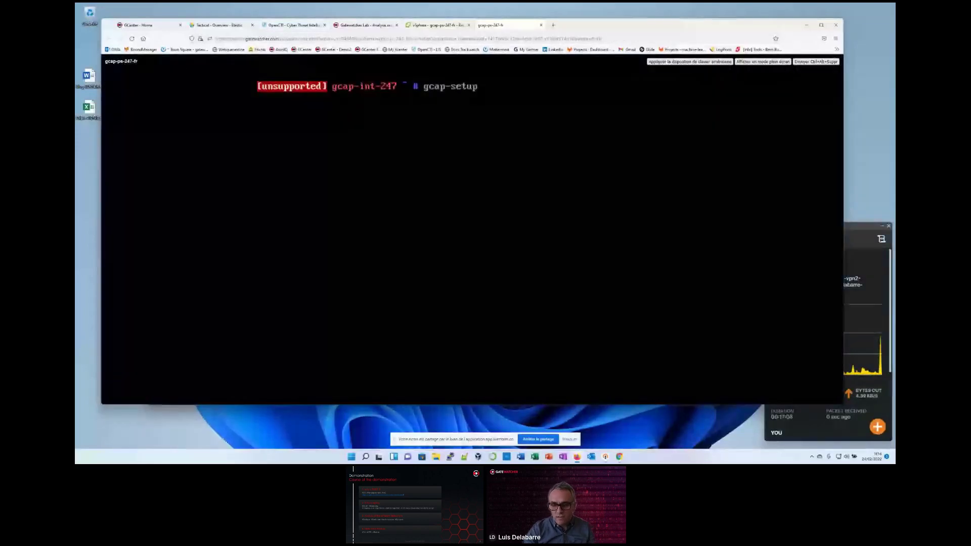
key(Return)
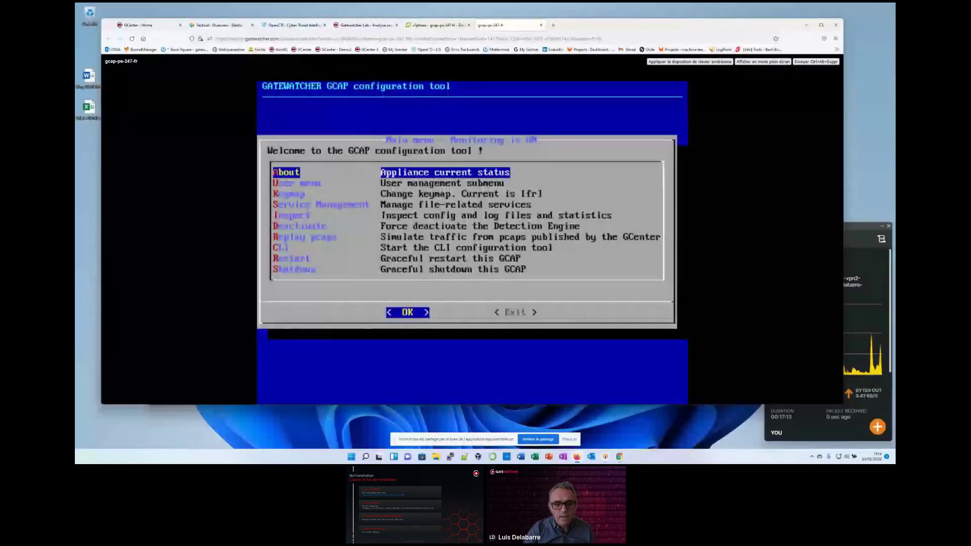
Step: Replay the TA551 Sliver infection pcap once at replay speed 2
key(Down)
key(Down)
key(Down)
key(Down)
key(Down)
key(Down)
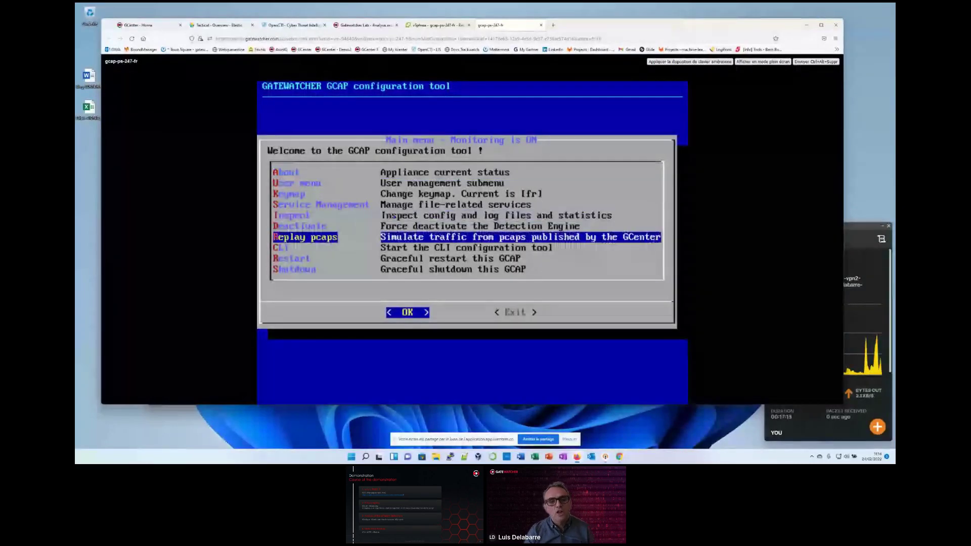
key(Return)
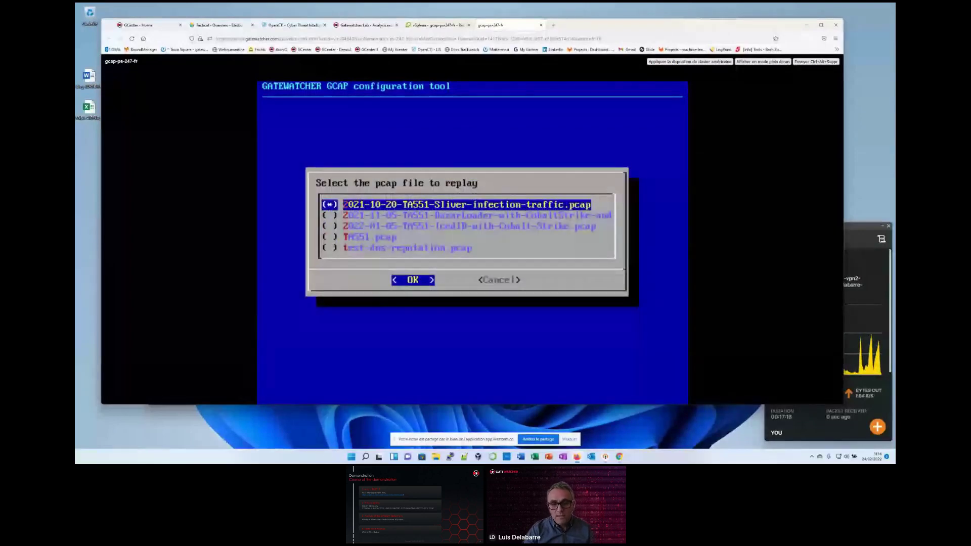
key(Return)
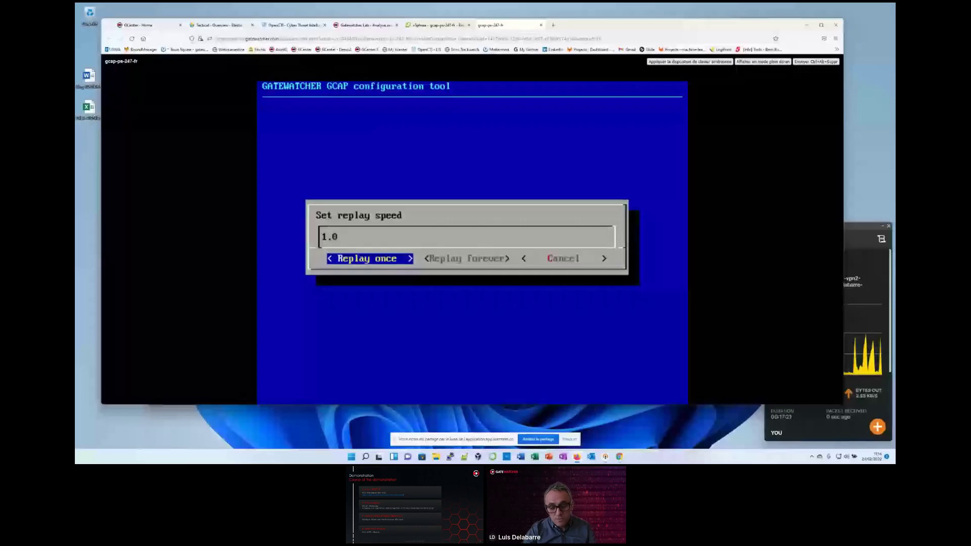
key(BackSpace)
key(BackSpace)
key(BackSpace)
text(2)
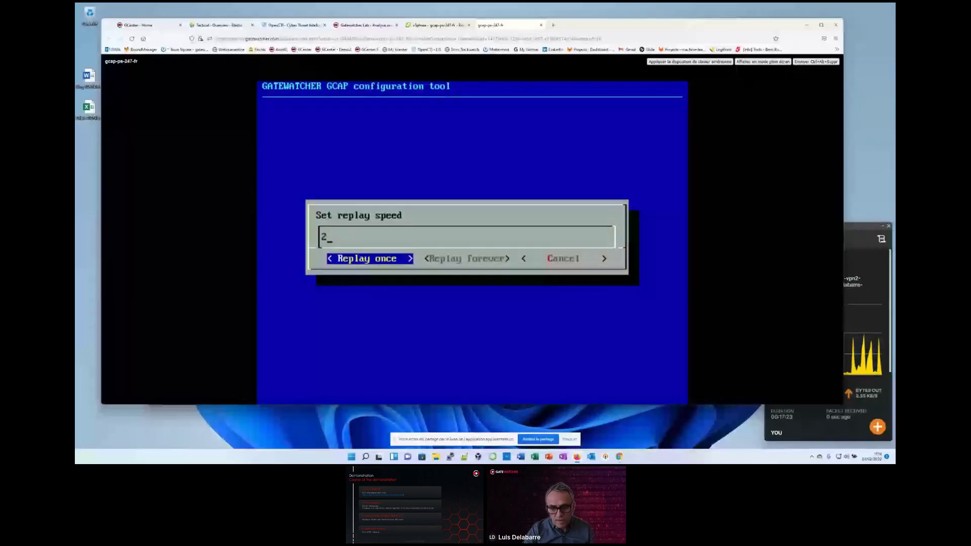
key(Return)
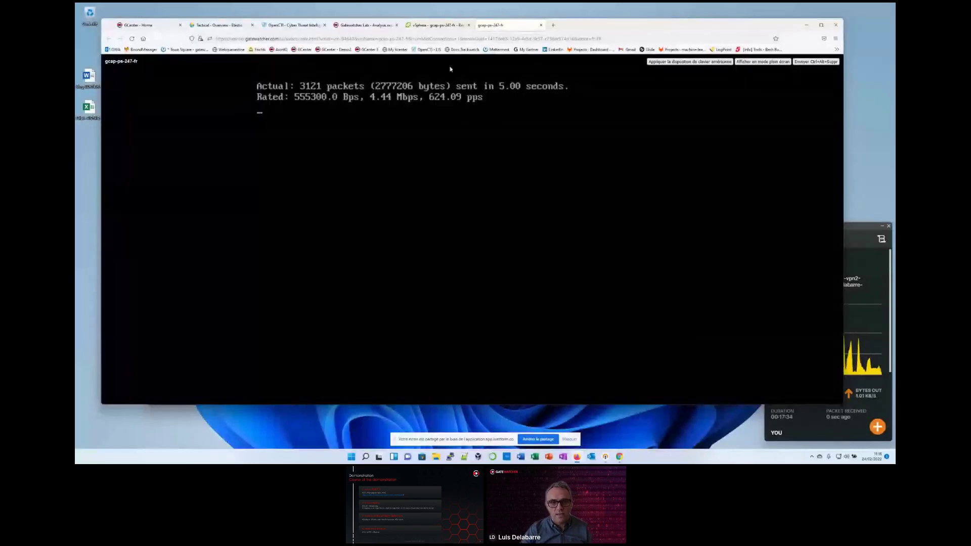
Step: Review the GCenter home alert dashboard, then switch to the Kibana Tactical - Overview dashboard
click(160, 26)
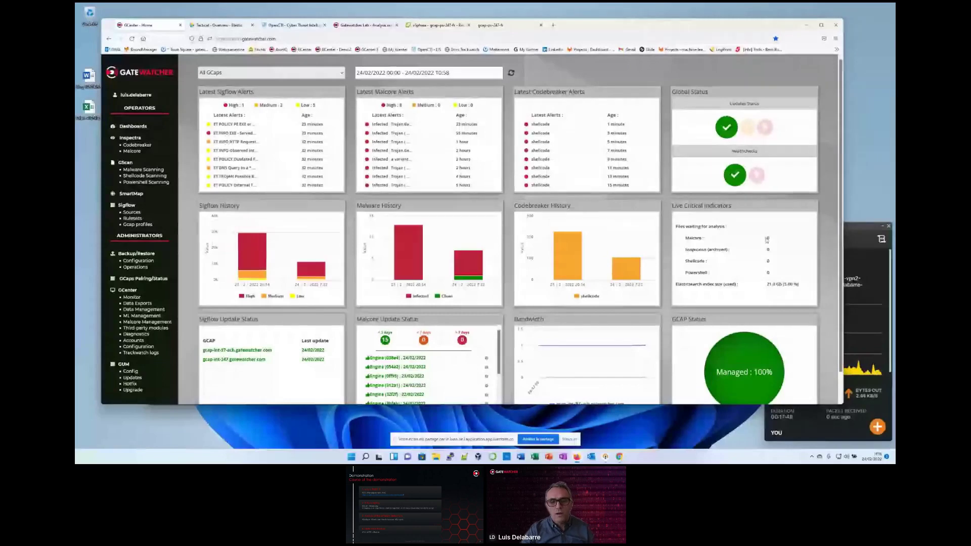
mouse_move(562, 245)
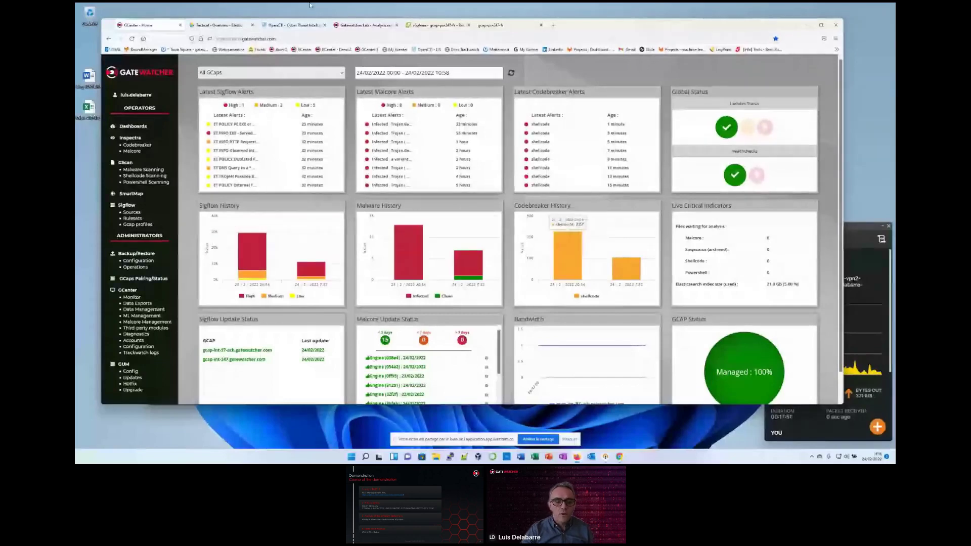
click(218, 26)
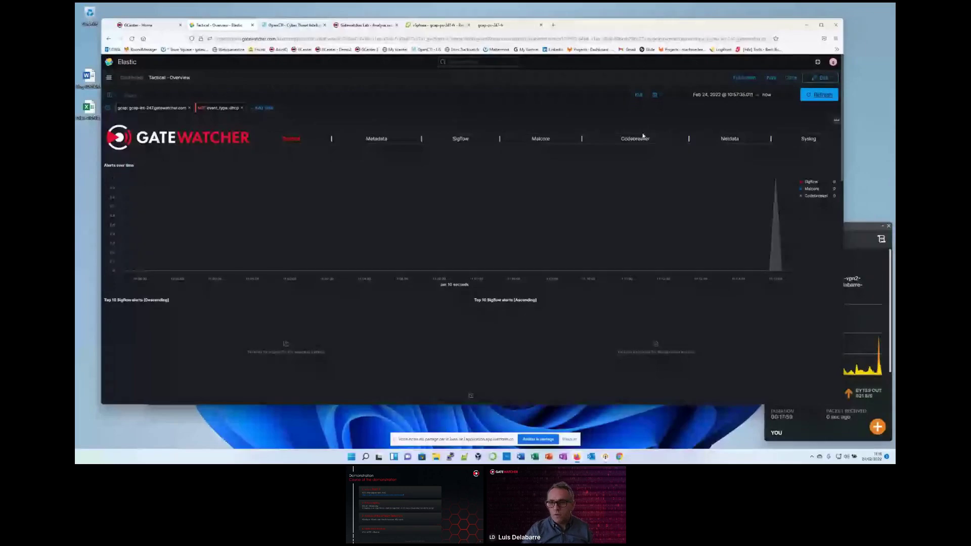
click(808, 96)
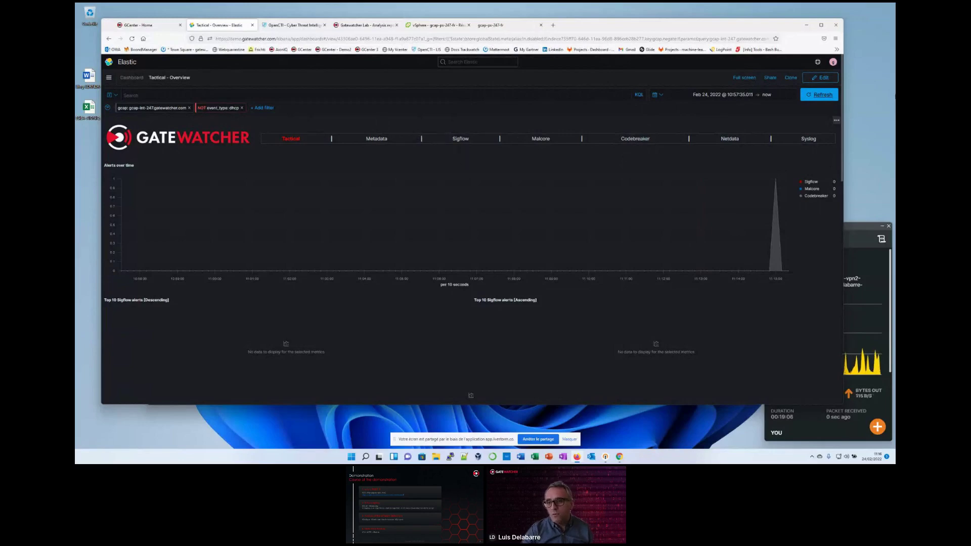
Step: Refresh the Tactical Overview and review the Sigflow, Malcore and Codebreaker alert panels
click(820, 95)
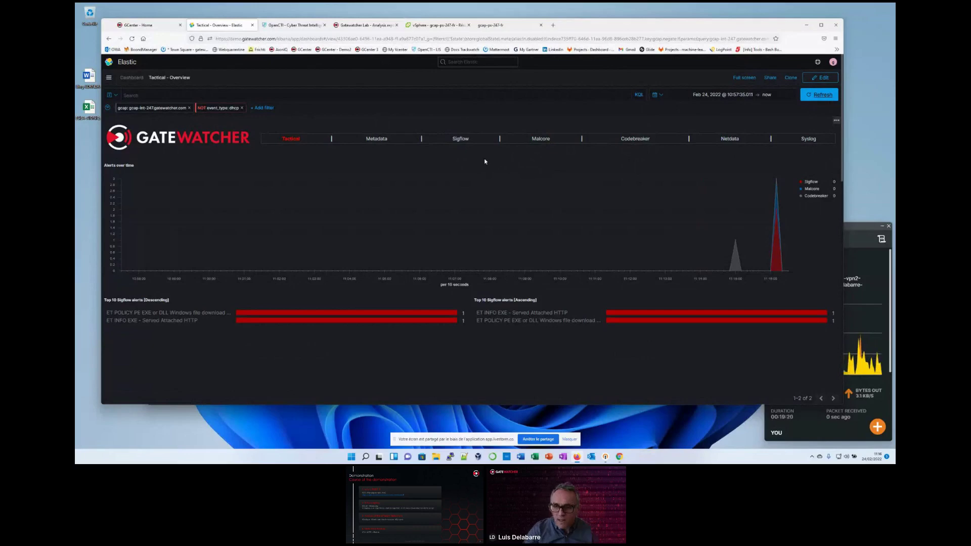
mouse_move(780, 230)
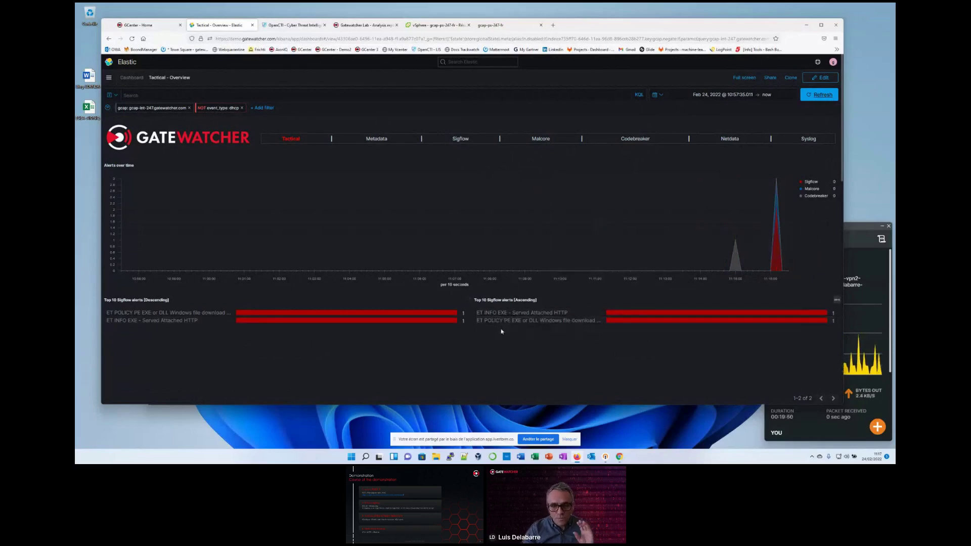
scroll(473, 336, down, 1)
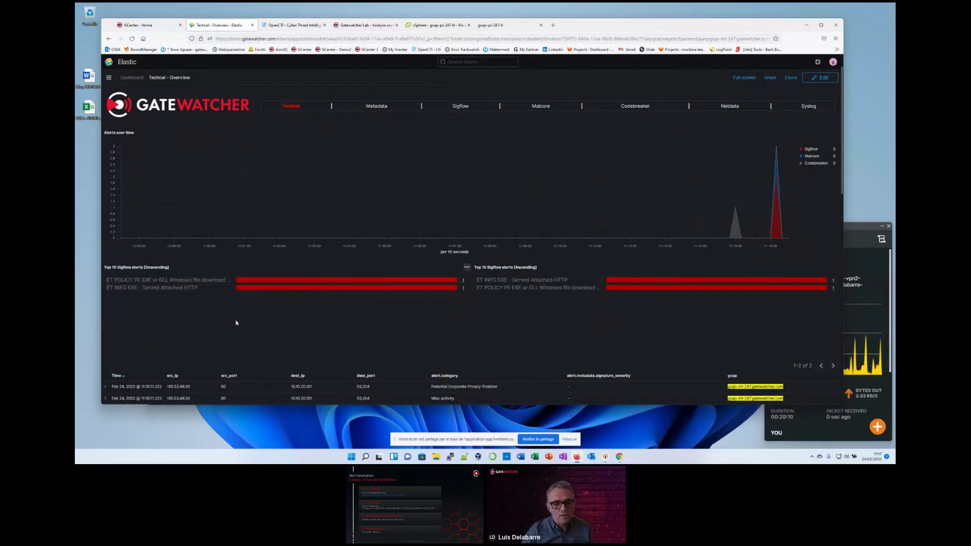
scroll(336, 314, down, 2)
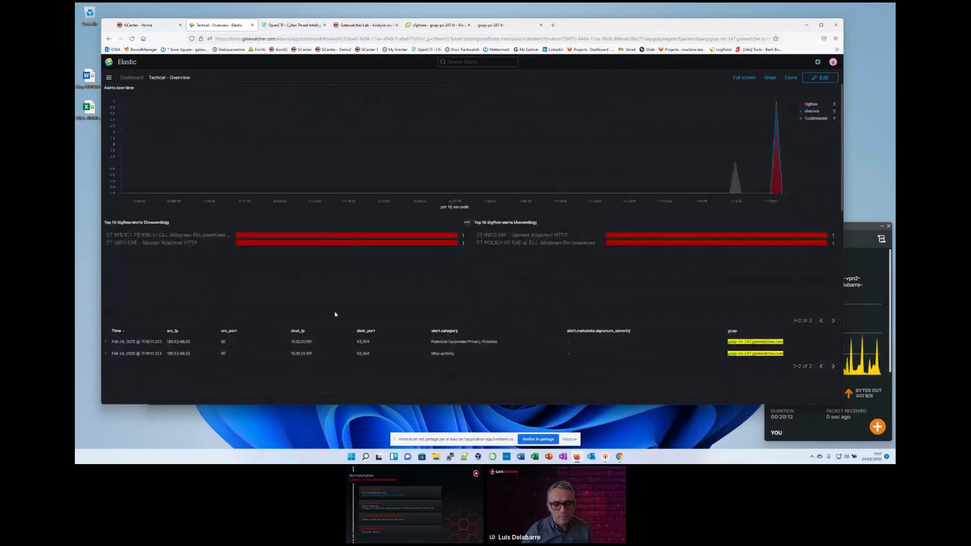
scroll(336, 314, down, 5)
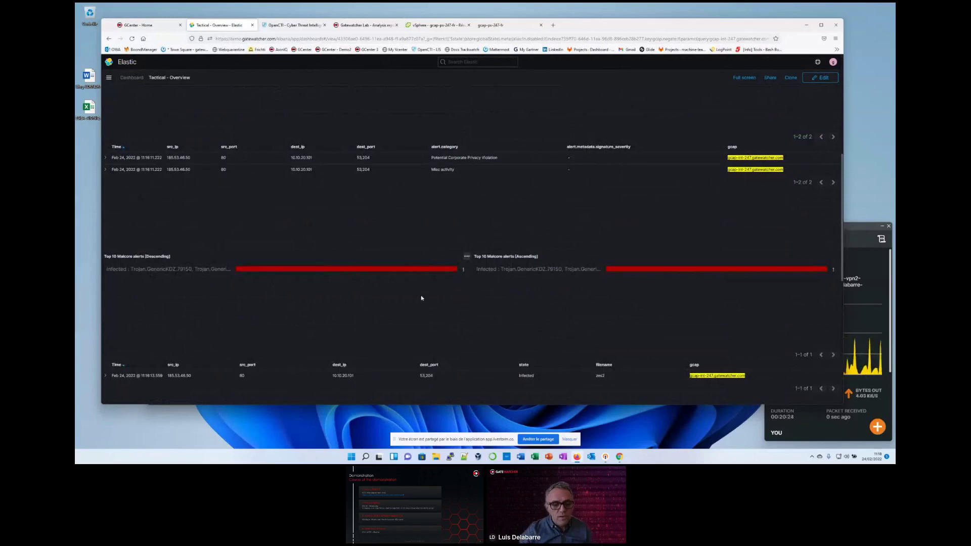
scroll(371, 297, down, 4)
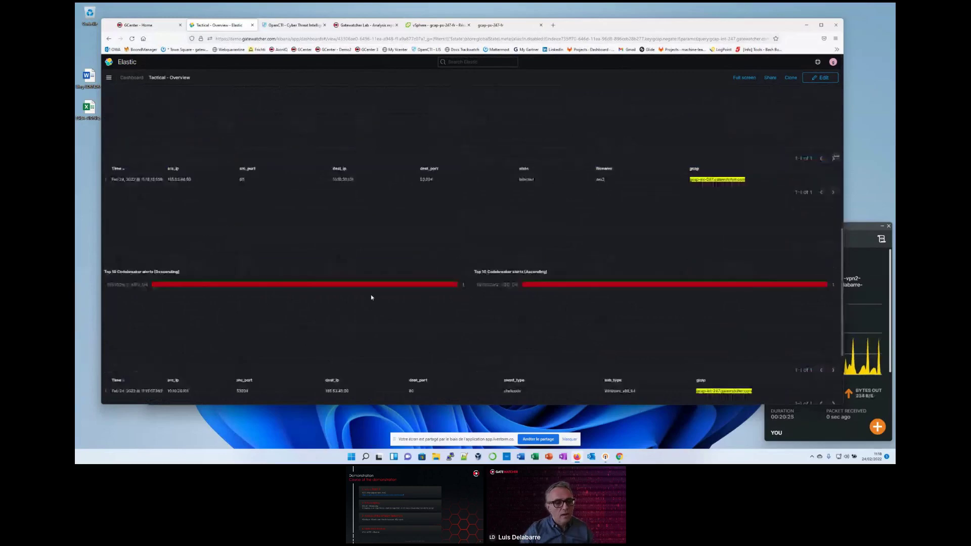
scroll(371, 298, down, 1)
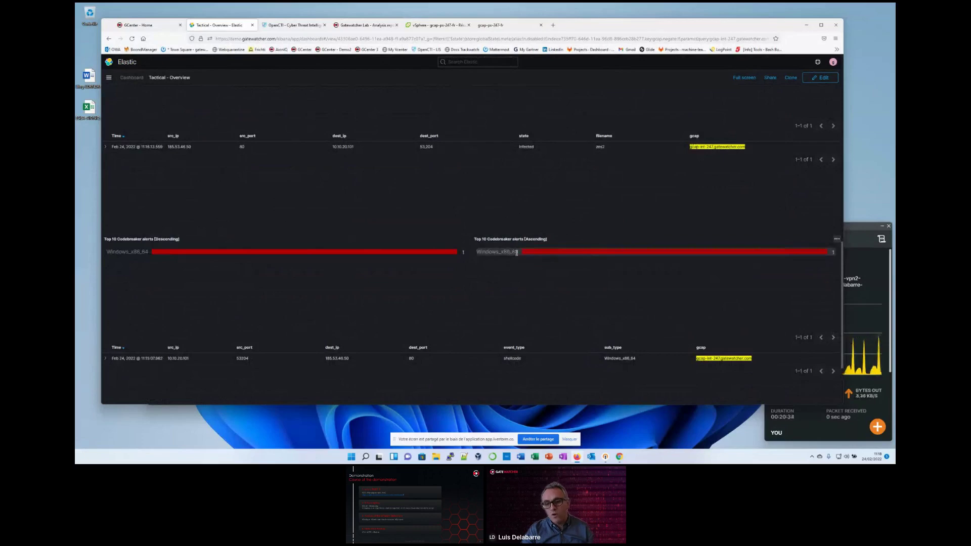
scroll(418, 307, up, 5)
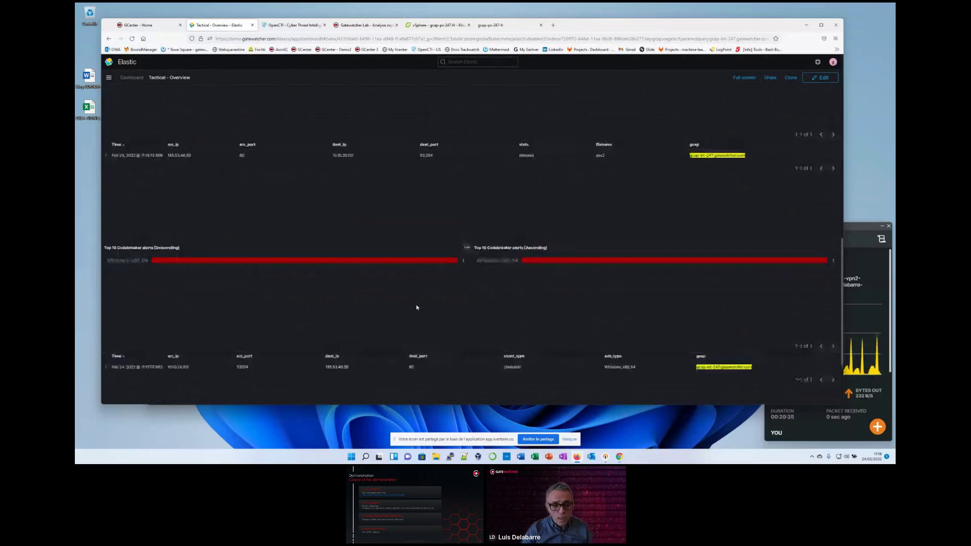
scroll(418, 306, up, 5)
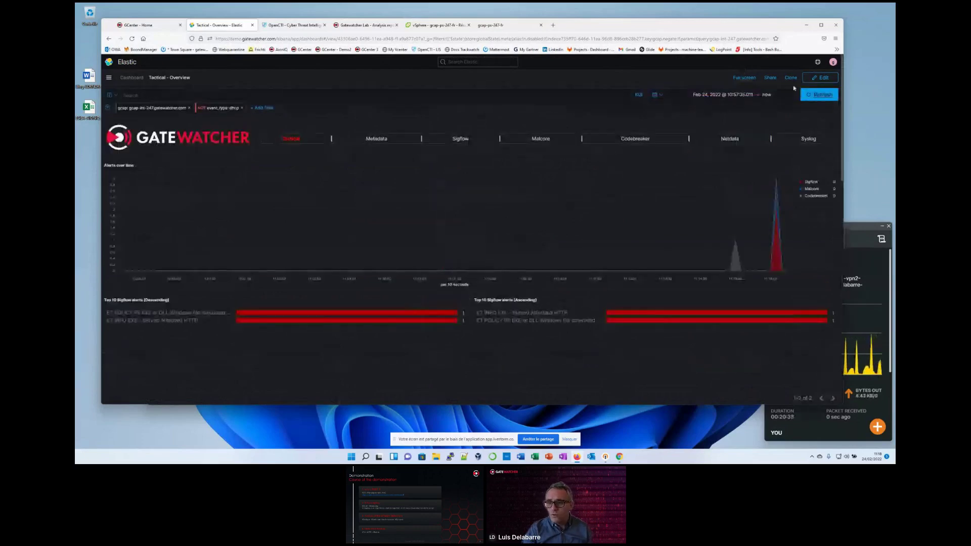
click(816, 94)
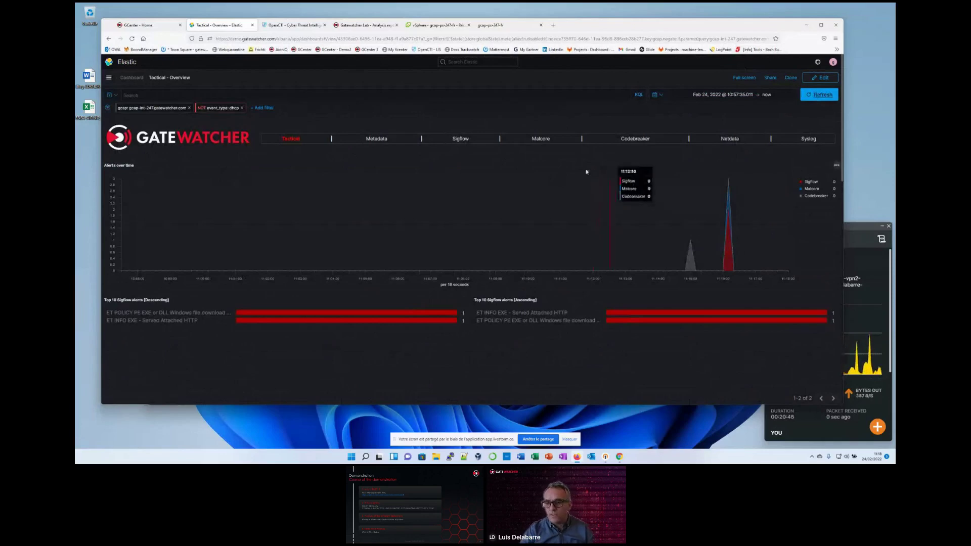
Step: Open the Codebreaker overview and review its 1 shellcode and 0 Powershell detections
click(631, 140)
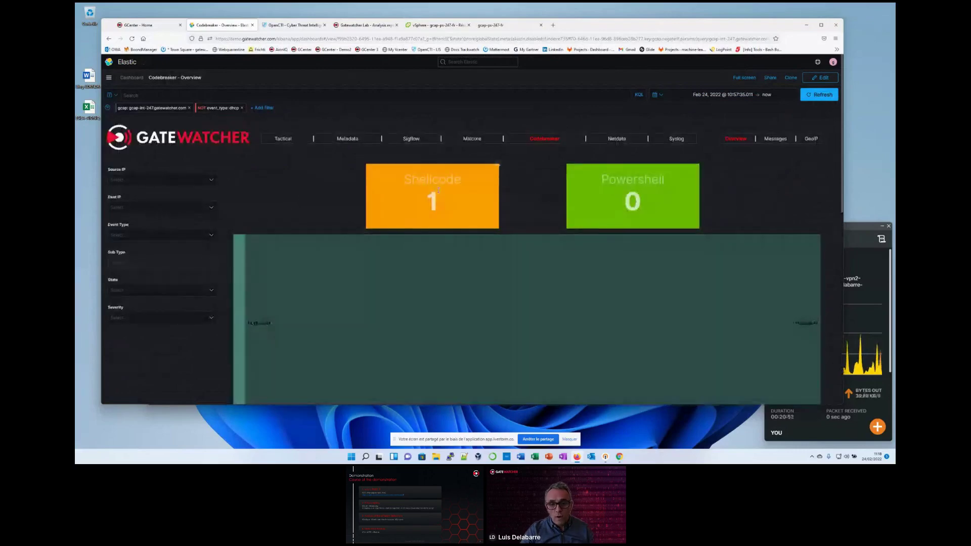
scroll(363, 203, down, 1)
scroll(363, 203, down, 1)
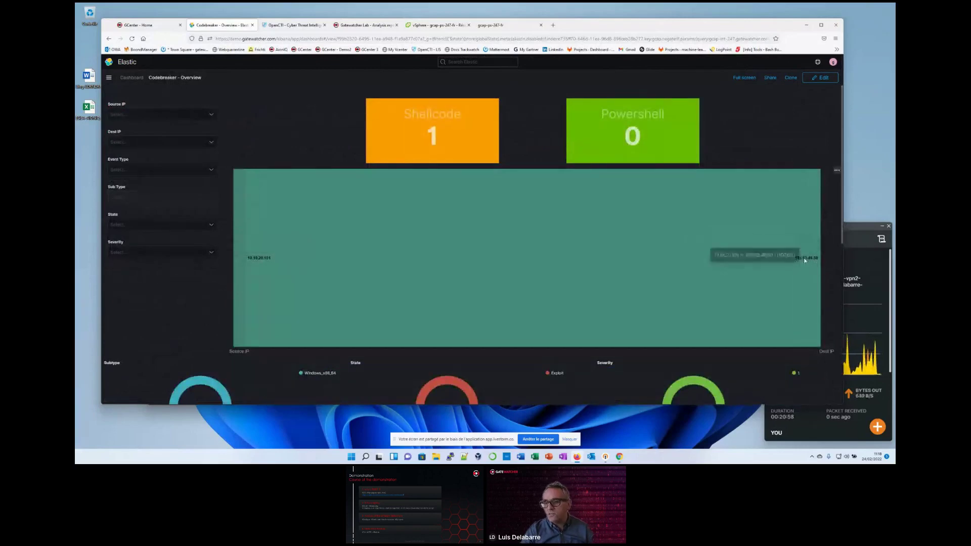
scroll(215, 320, down, 8)
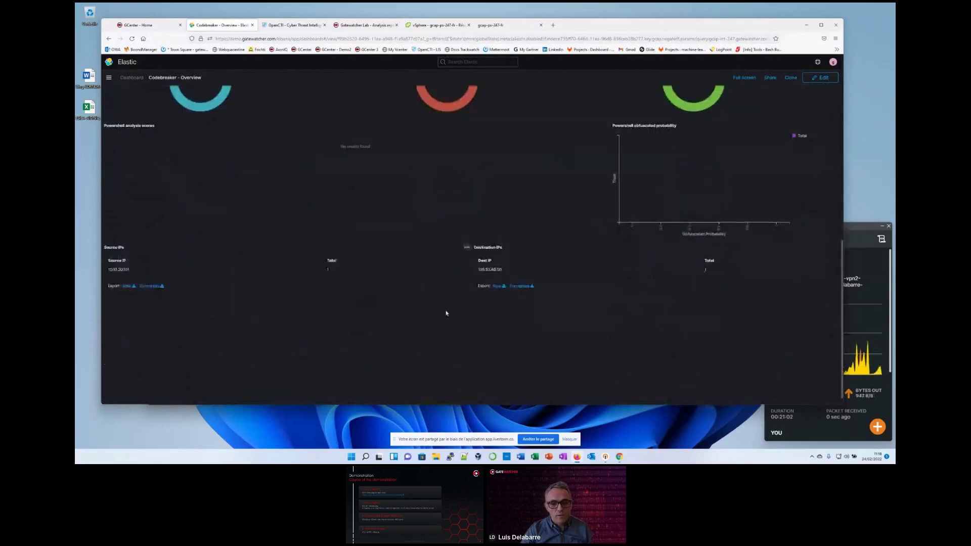
scroll(455, 309, down, 1)
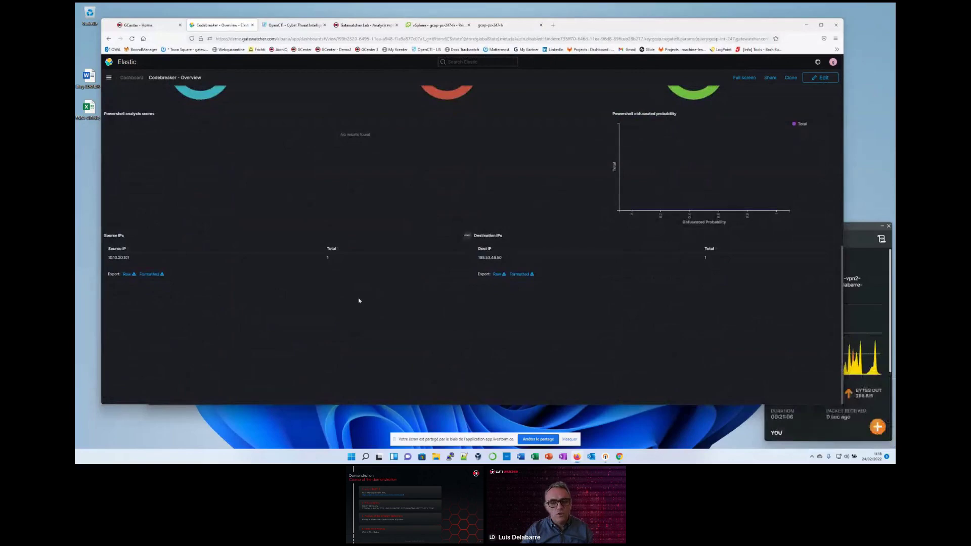
scroll(281, 315, up, 3)
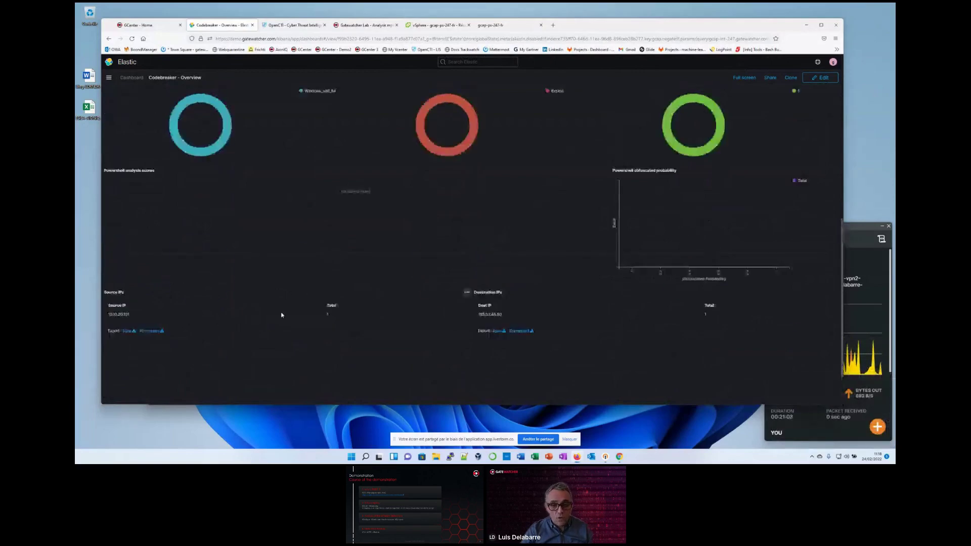
scroll(282, 315, up, 10)
scroll(282, 315, down, 3)
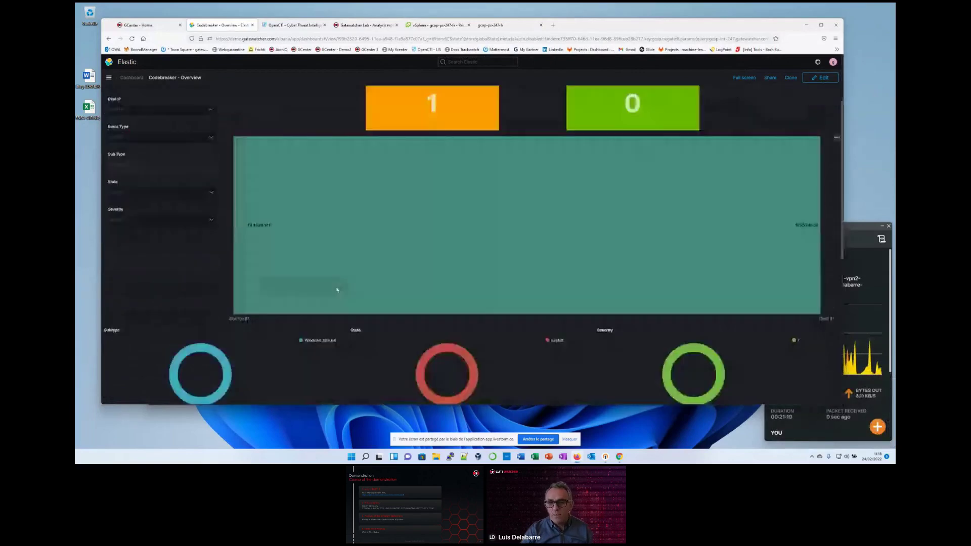
scroll(282, 315, up, 3)
Step: Open the Codebreaker Messages dashboard listing the shellcode event
click(777, 141)
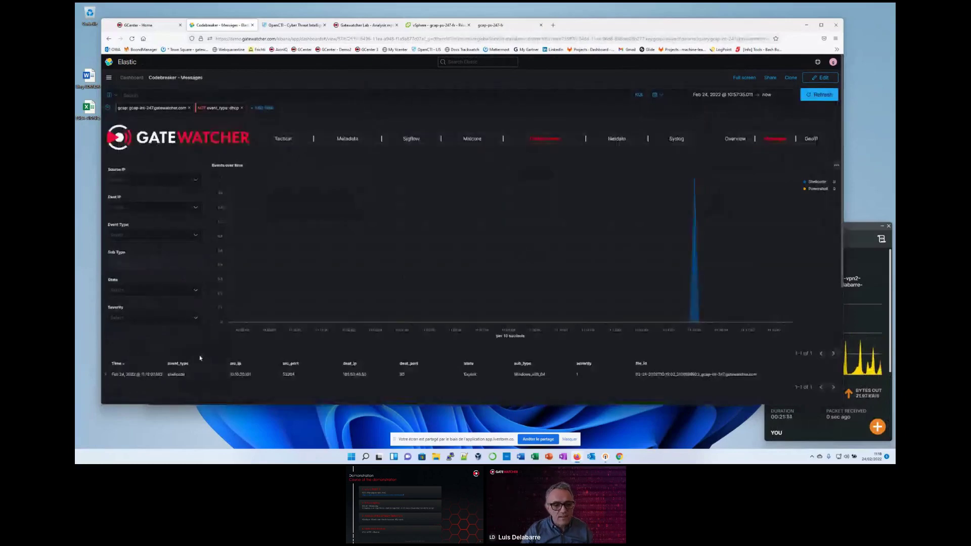
scroll(200, 354, down, 1)
scroll(200, 358, down, 2)
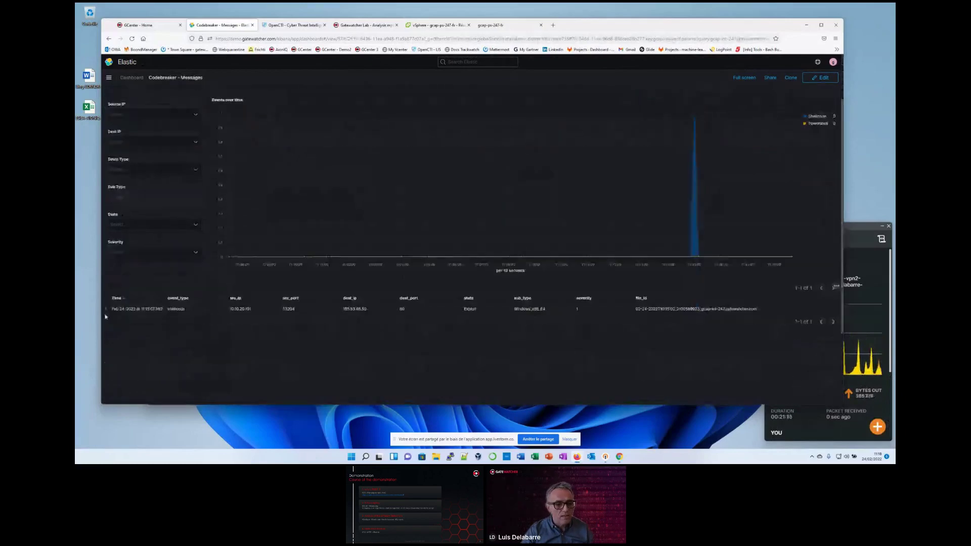
Step: Expand the shellcode event and review its fields, including the kernel32.GetProcessHeap call and destination Germany
click(105, 309)
scroll(243, 321, down, 4)
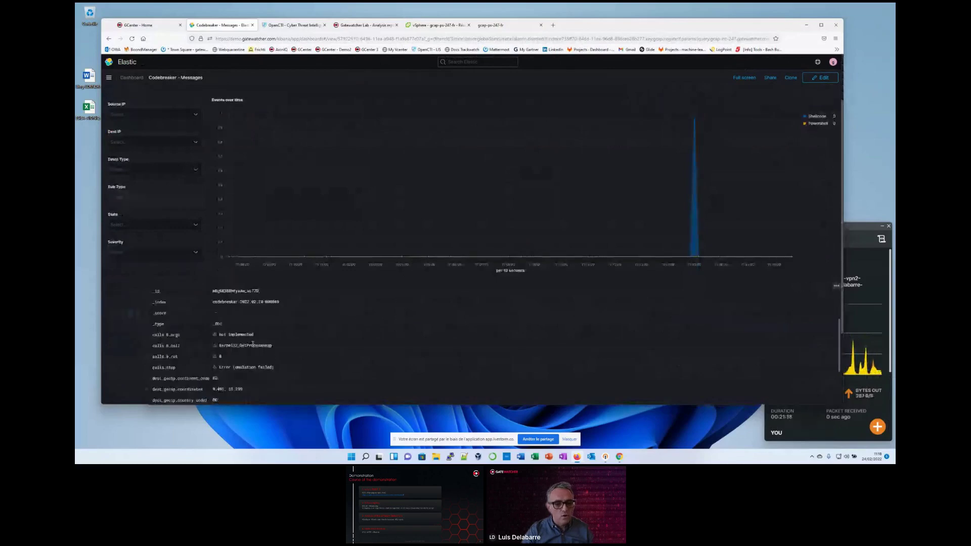
scroll(253, 344, down, 4)
scroll(252, 345, up, 2)
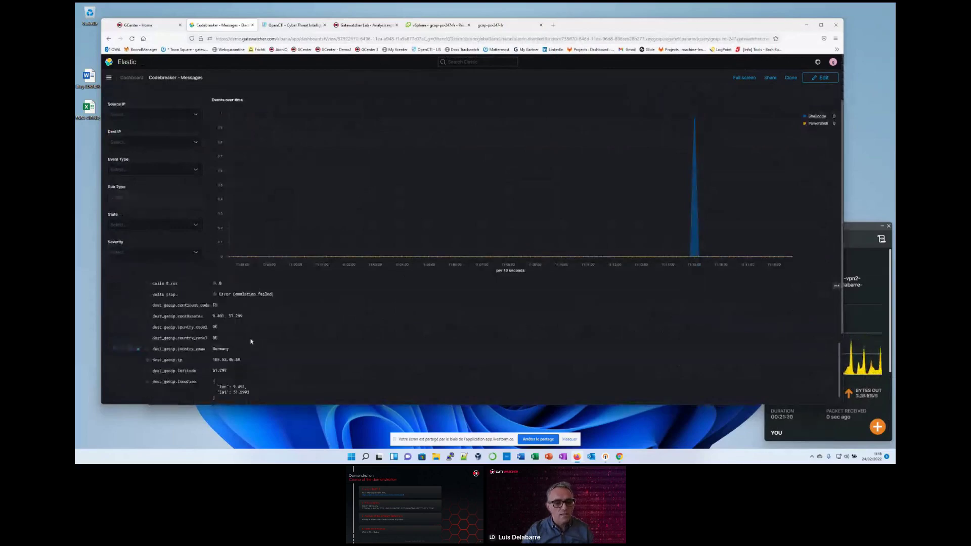
scroll(251, 343, up, 1)
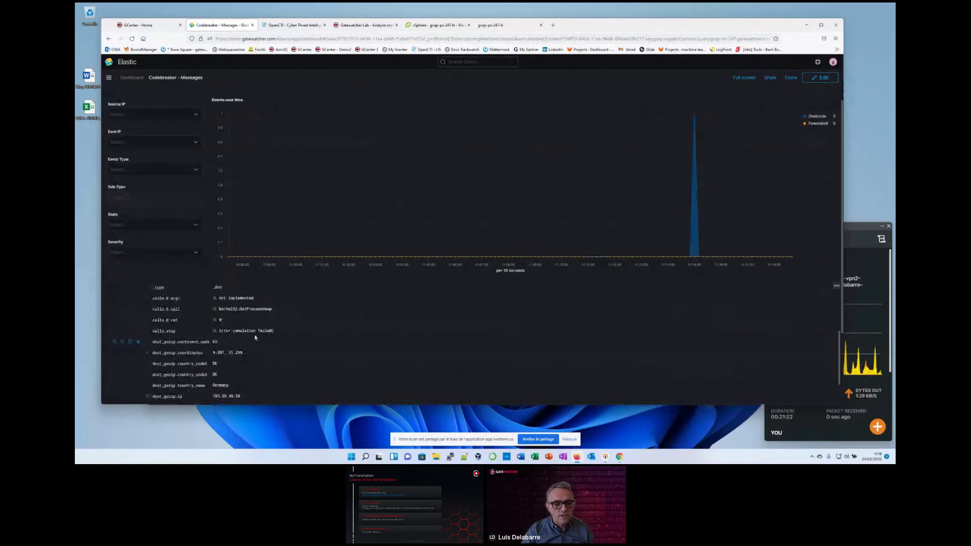
scroll(259, 339, down, 1)
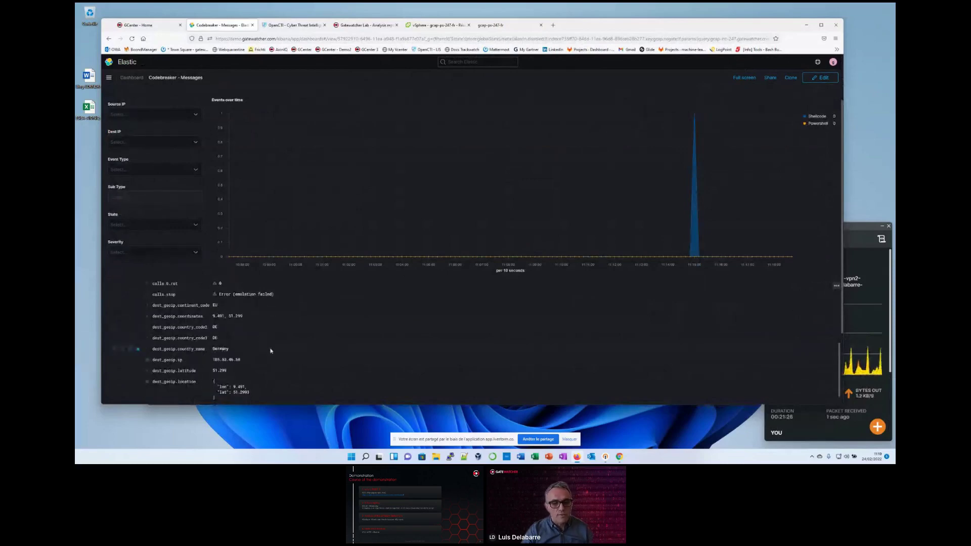
scroll(271, 351, down, 3)
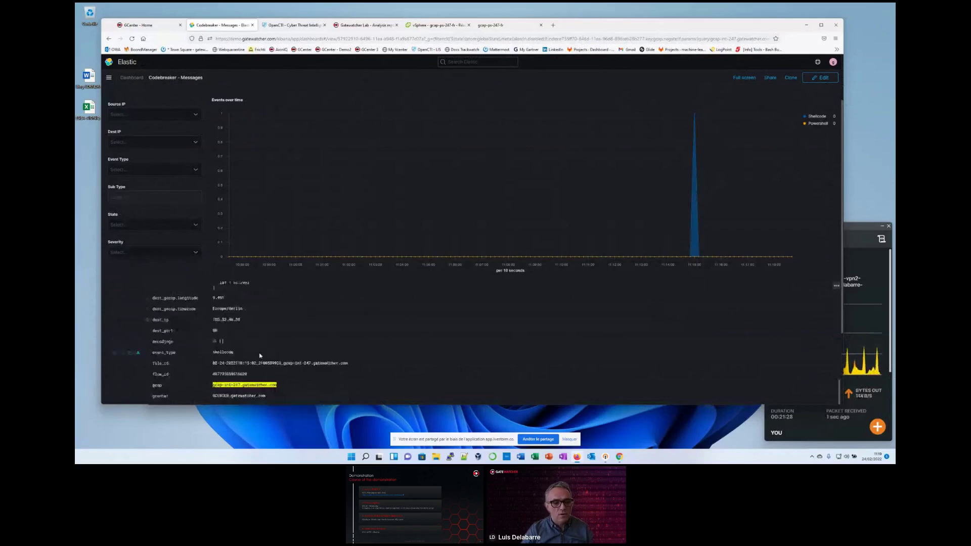
scroll(264, 347, up, 5)
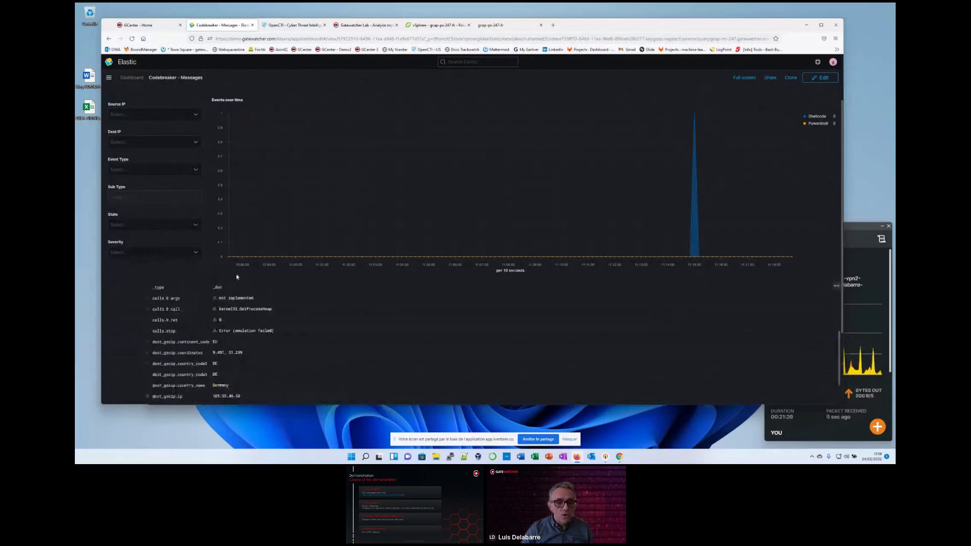
scroll(240, 274, up, 2)
scroll(240, 274, up, 1)
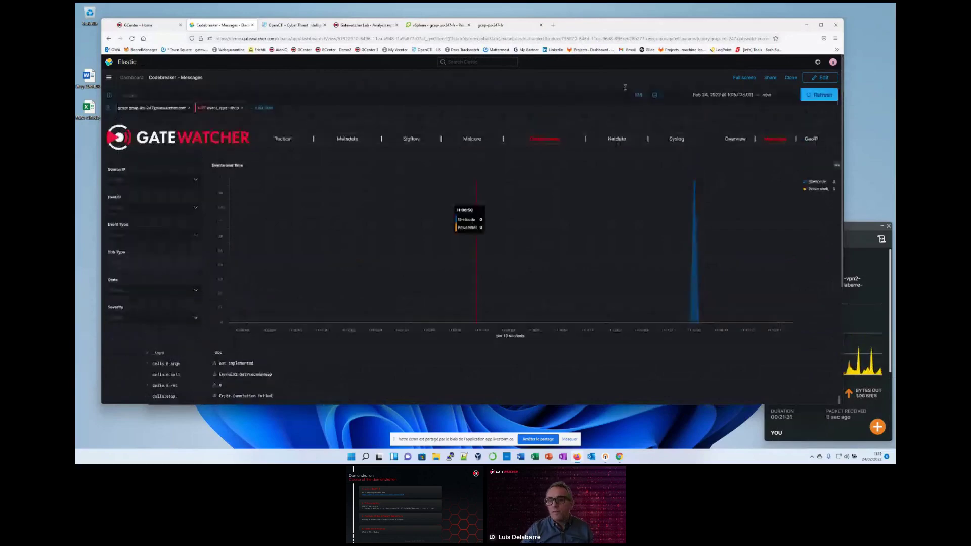
Step: Return to the Codebreaker overview and filter it on source IP 10.10.20.101
click(734, 139)
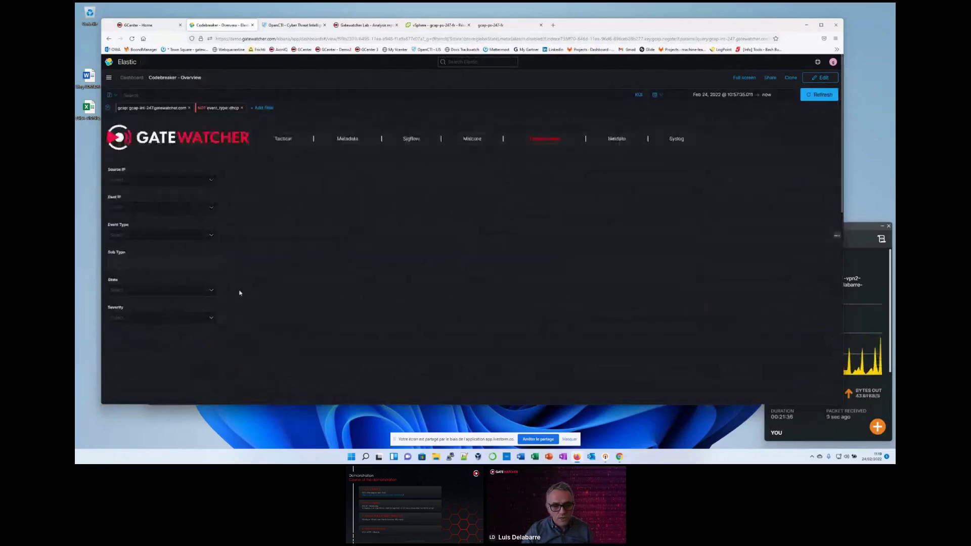
scroll(233, 292, down, 5)
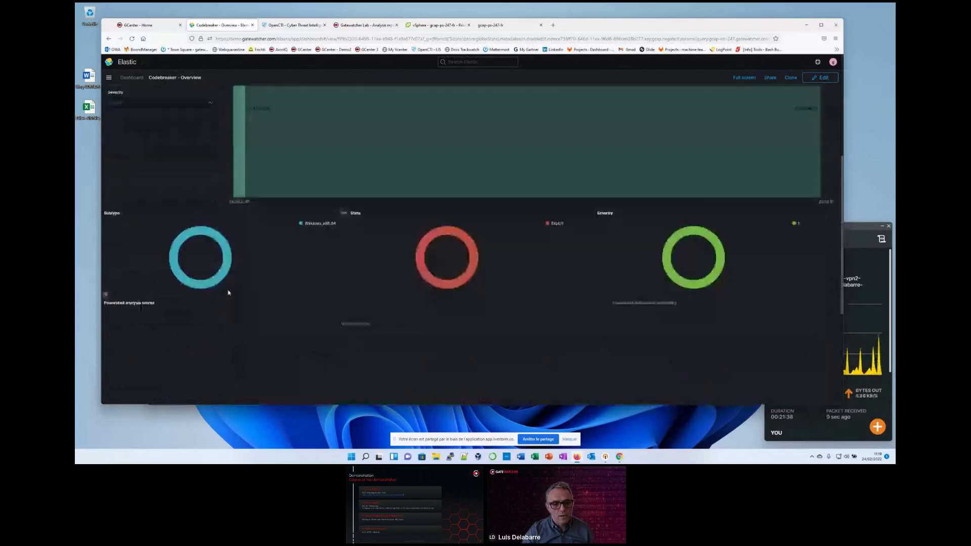
scroll(228, 293, down, 5)
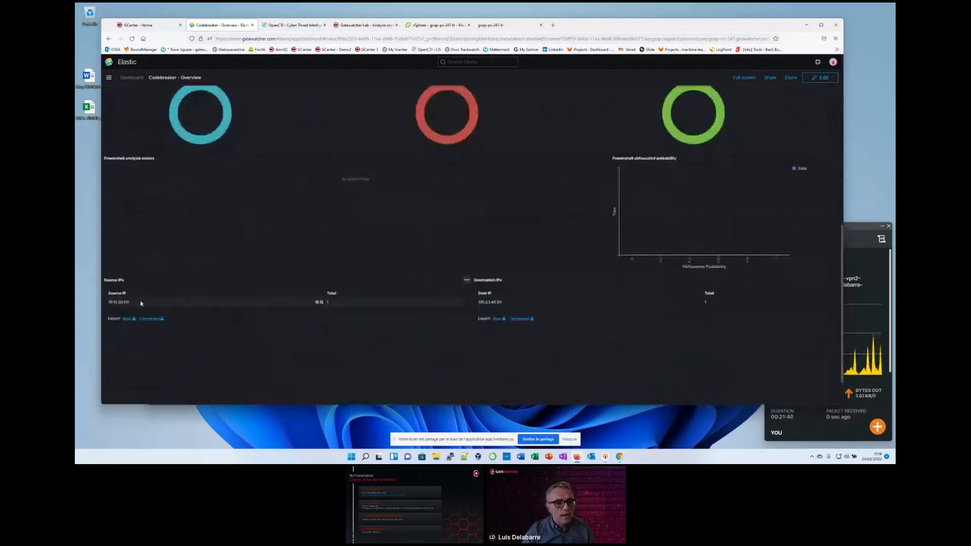
click(317, 302)
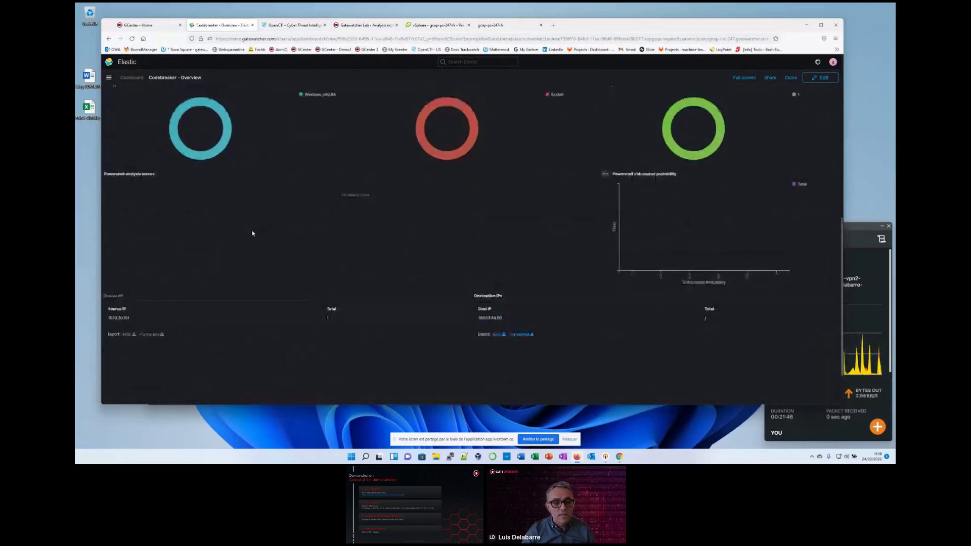
scroll(253, 234, up, 3)
scroll(253, 231, up, 3)
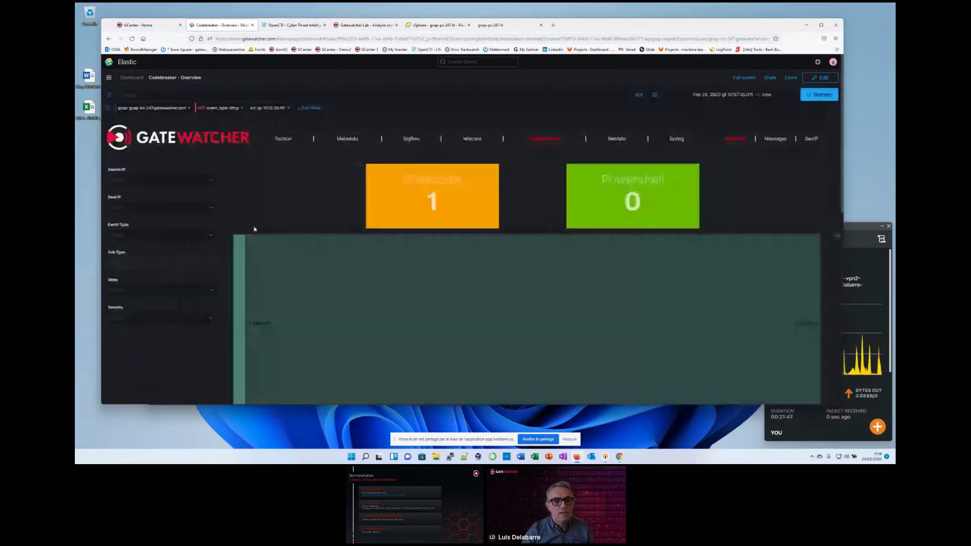
click(275, 108)
click(282, 123)
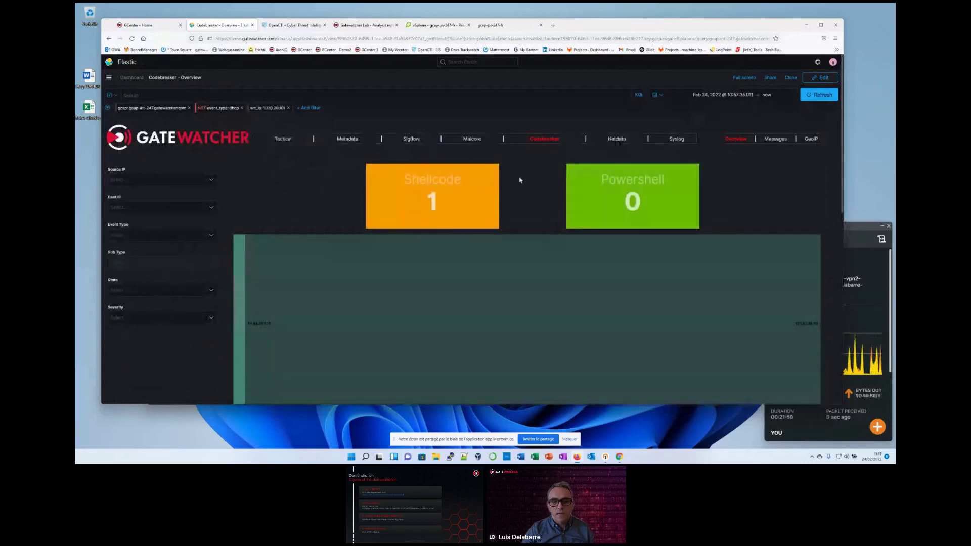
Step: Open Malcore overview without the src_ip filter and review the infected PE32+ DLL Trojan details
click(473, 140)
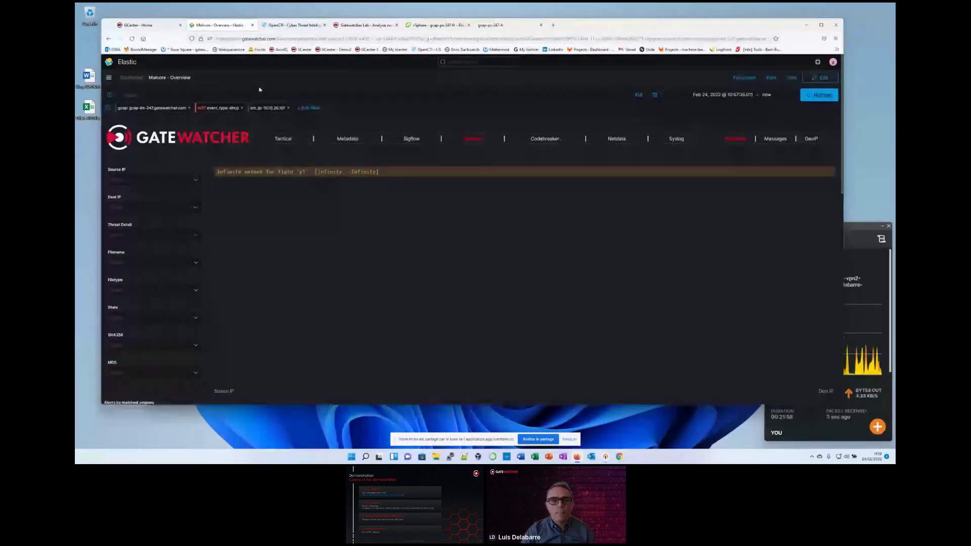
click(288, 108)
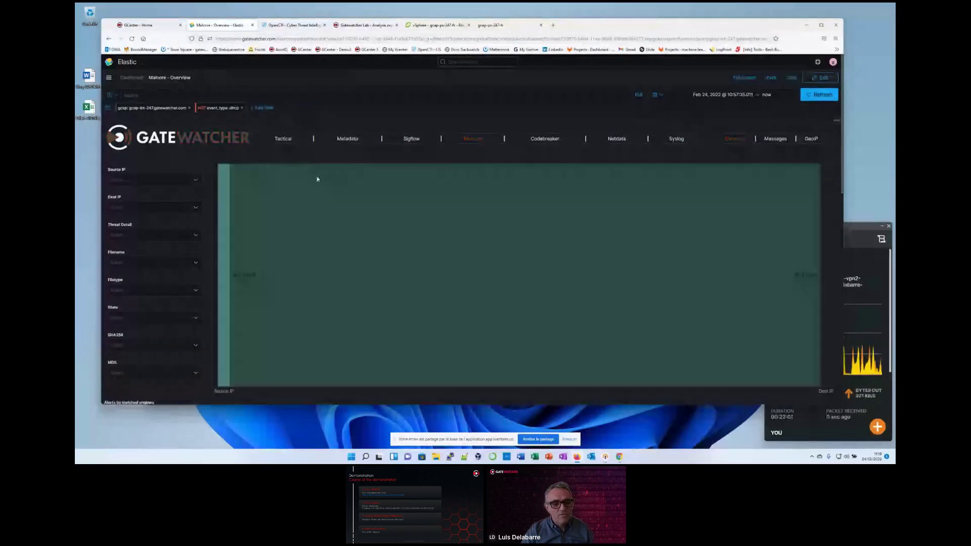
scroll(318, 179, down, 4)
scroll(221, 220, down, 1)
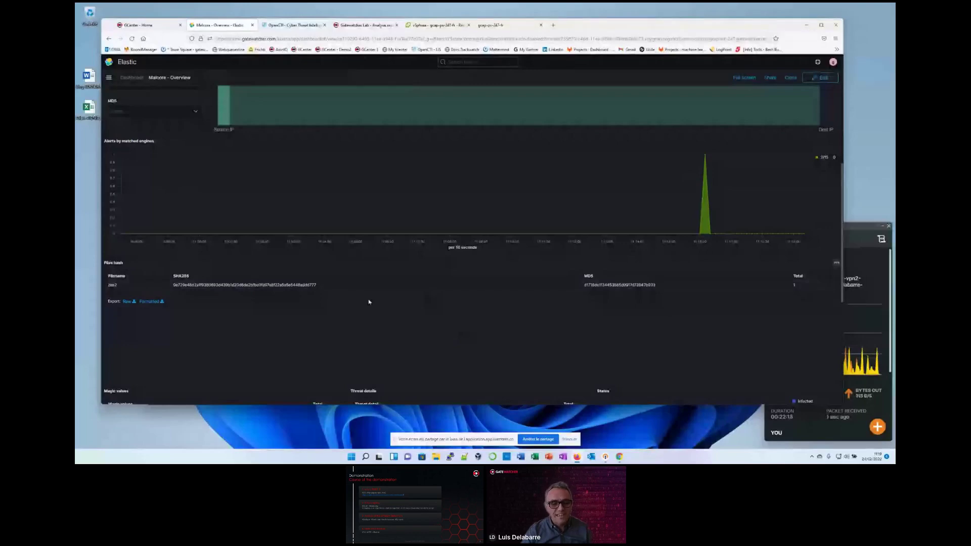
scroll(344, 293, down, 2)
scroll(283, 314, down, 1)
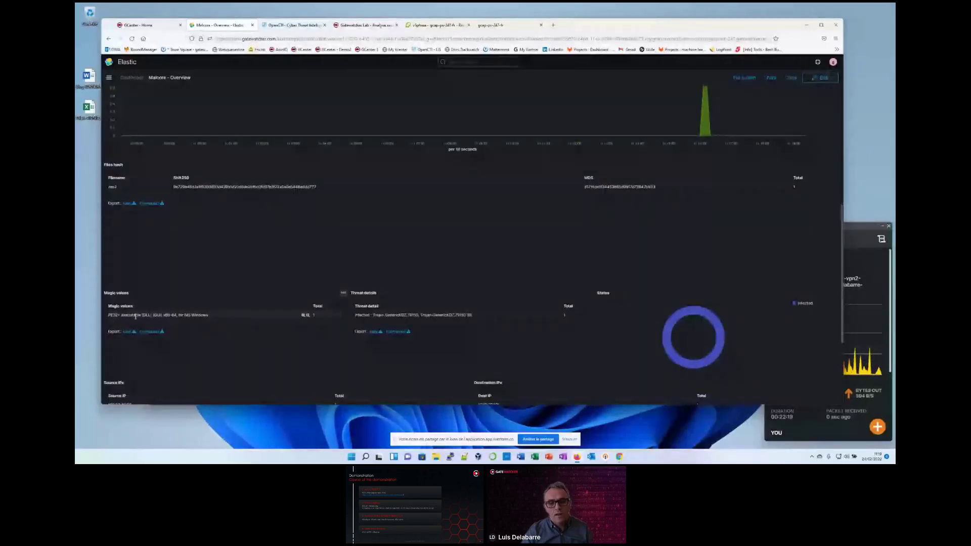
scroll(320, 343, down, 2)
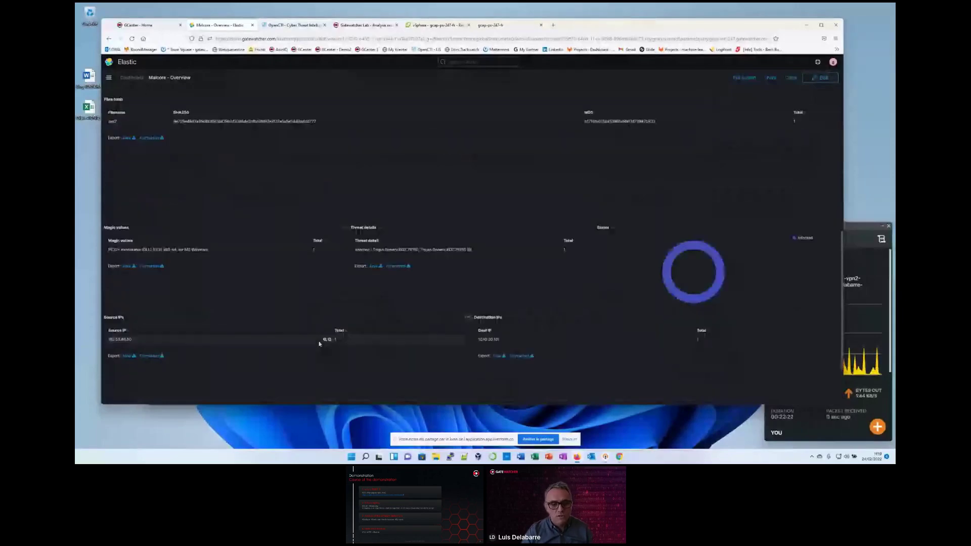
scroll(318, 346, down, 1)
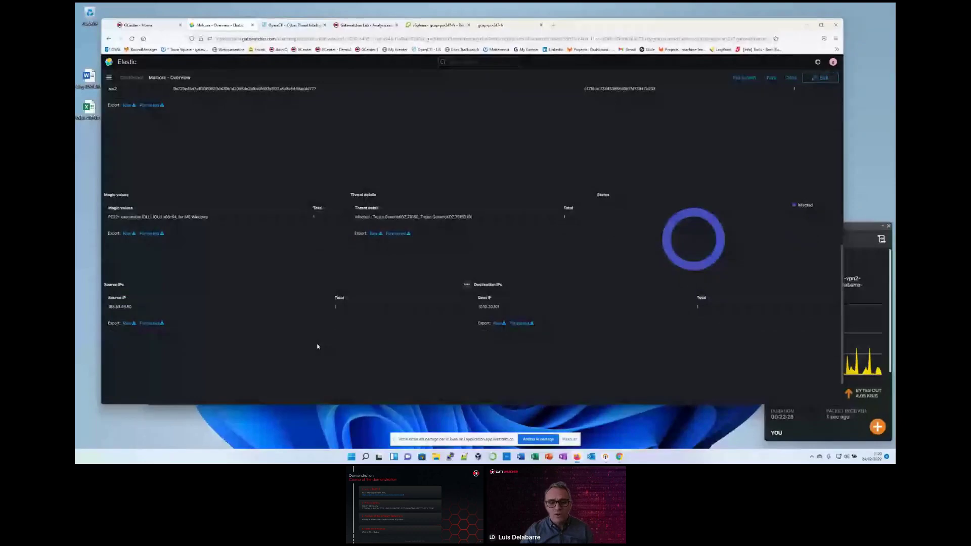
scroll(285, 295, up, 5)
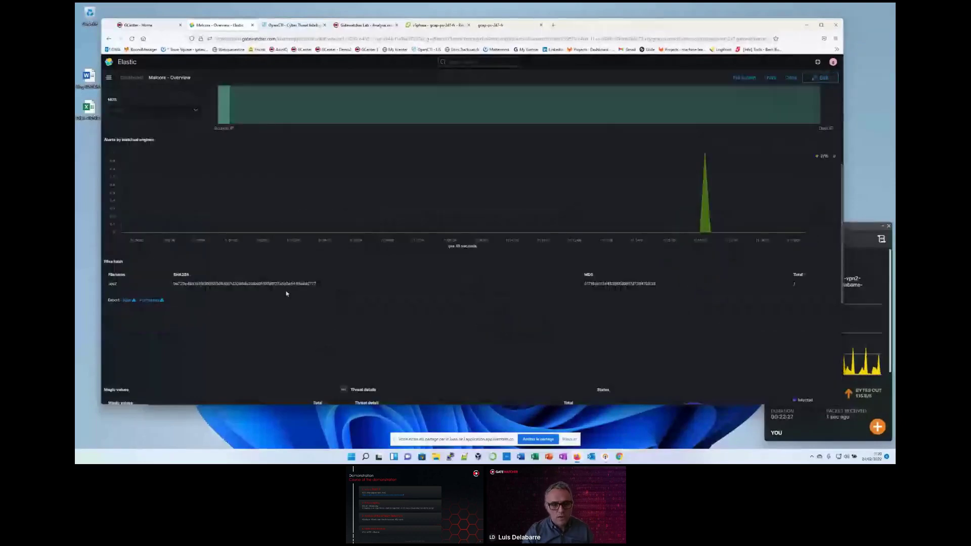
scroll(286, 294, up, 7)
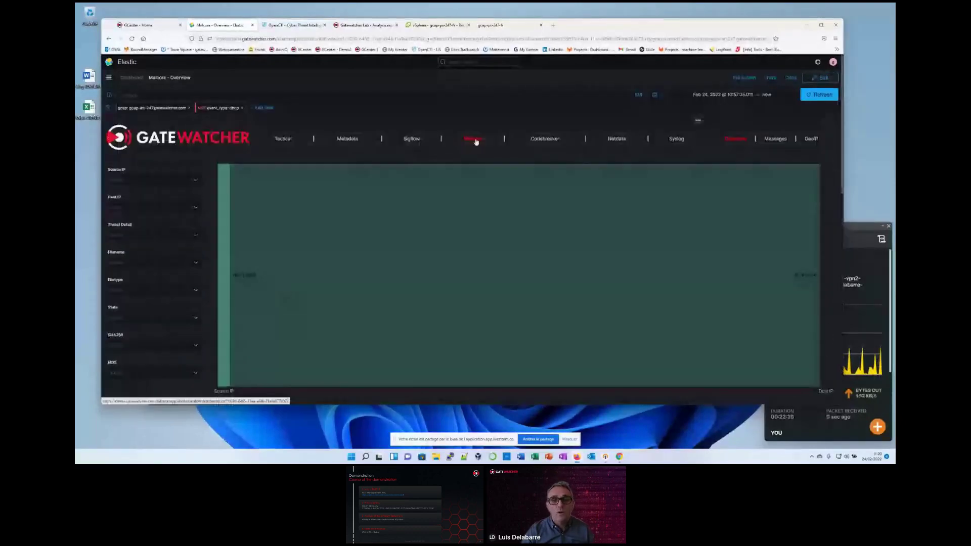
Step: List the Malcore messages and expand the infected-file alert with its Trojan.GenericKDZ.79150 detection
click(775, 142)
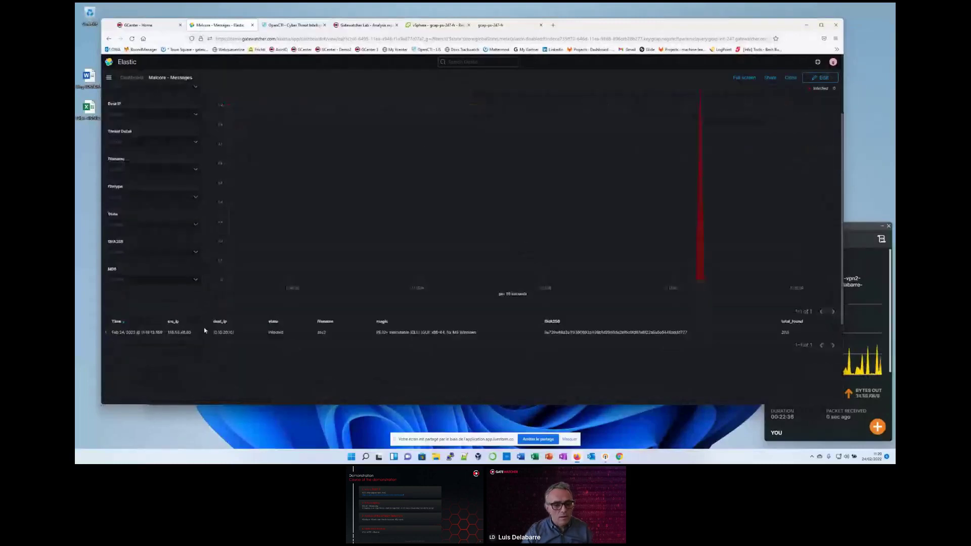
scroll(205, 330, down, 2)
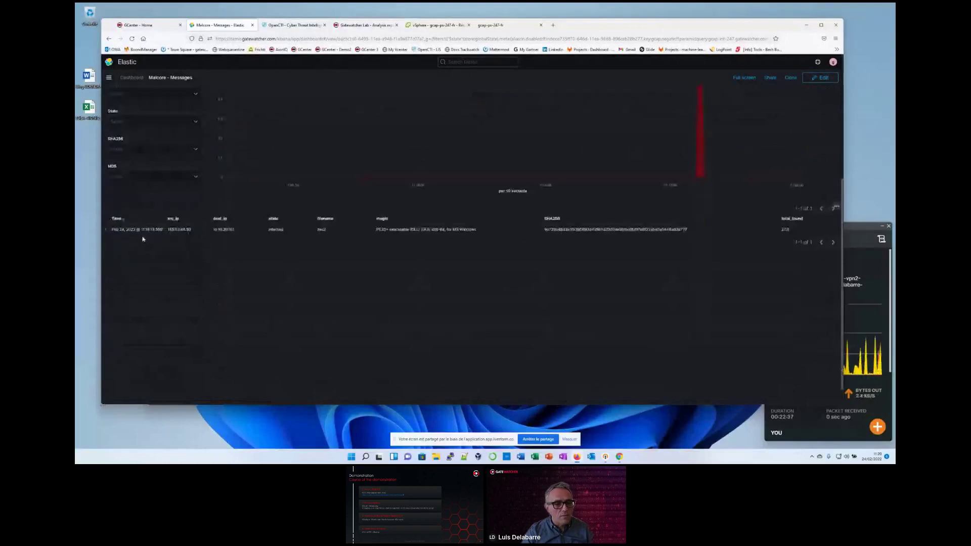
click(106, 231)
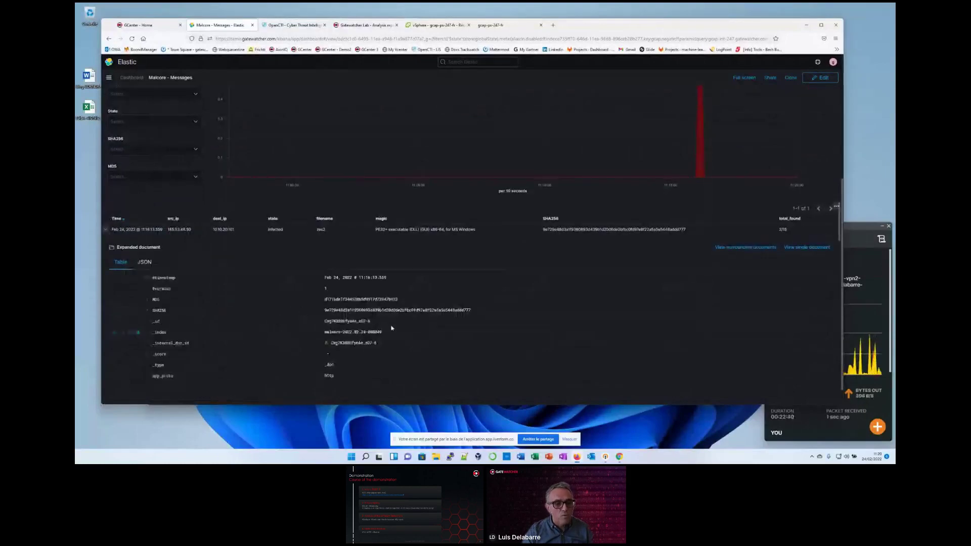
scroll(390, 343, down, 2)
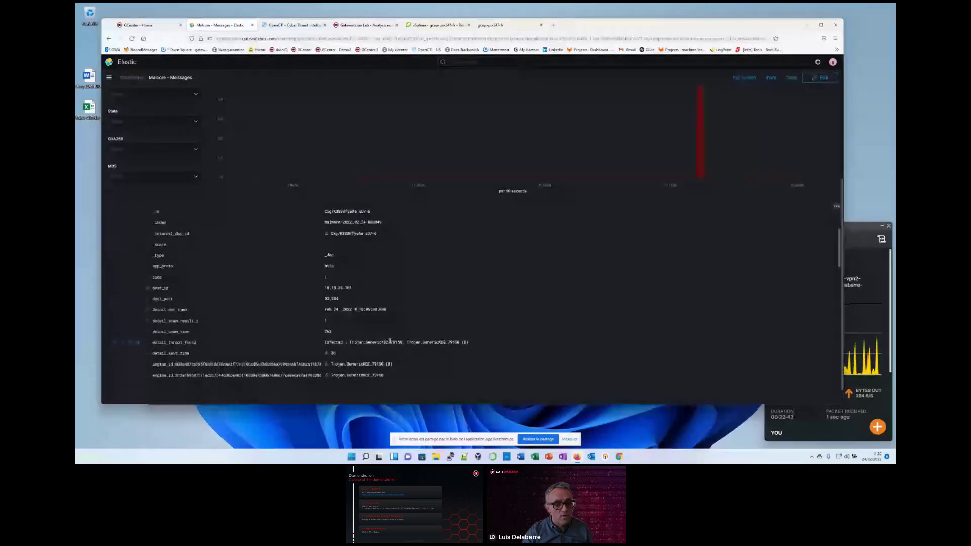
scroll(390, 342, down, 1)
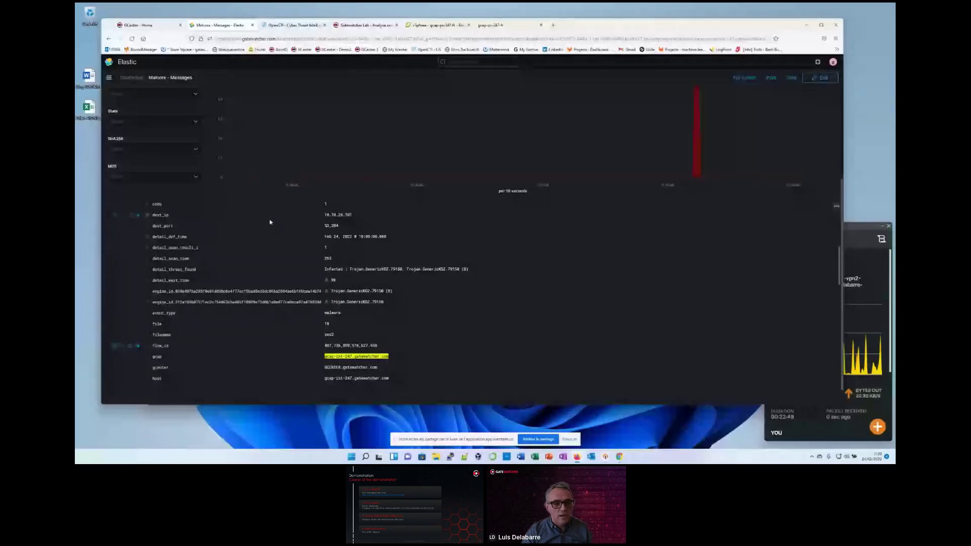
scroll(269, 222, up, 3)
Step: Dismiss the flow_id filter menu and show the Metadata HTTP overview for that flow
scroll(233, 206, up, 3)
click(271, 107)
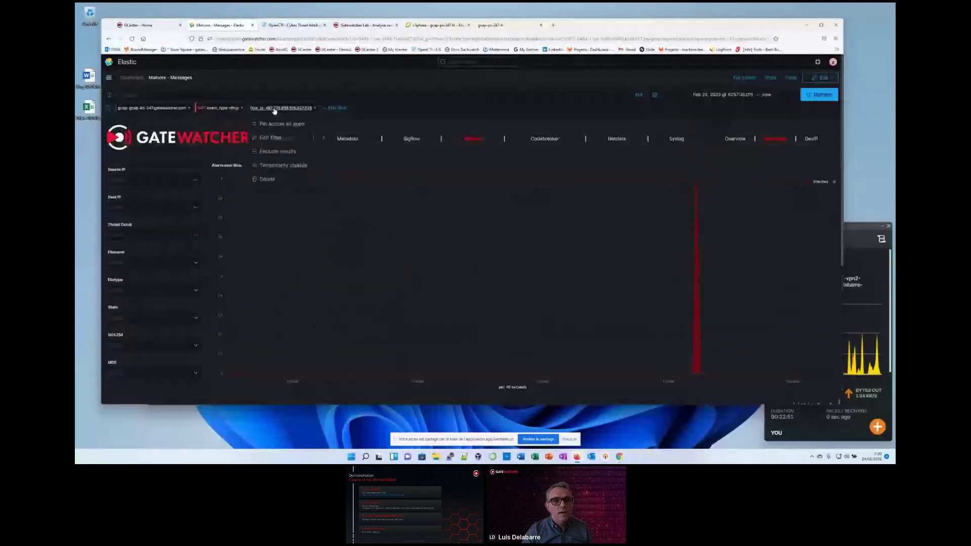
click(275, 124)
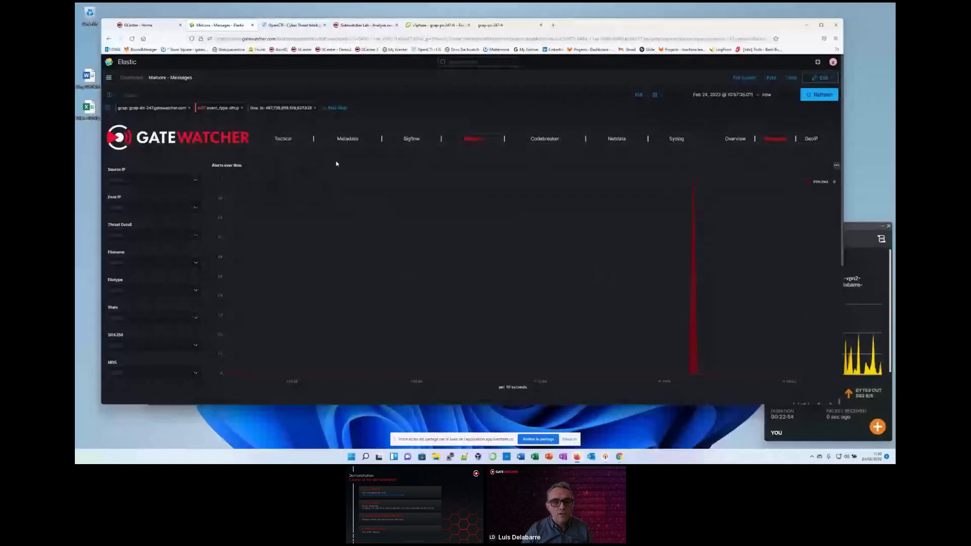
click(348, 139)
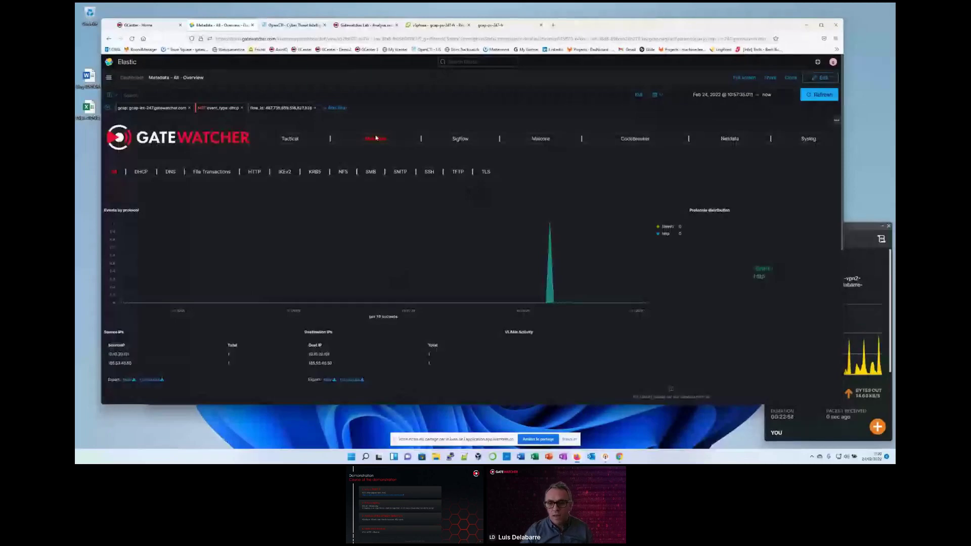
mouse_move(550, 269)
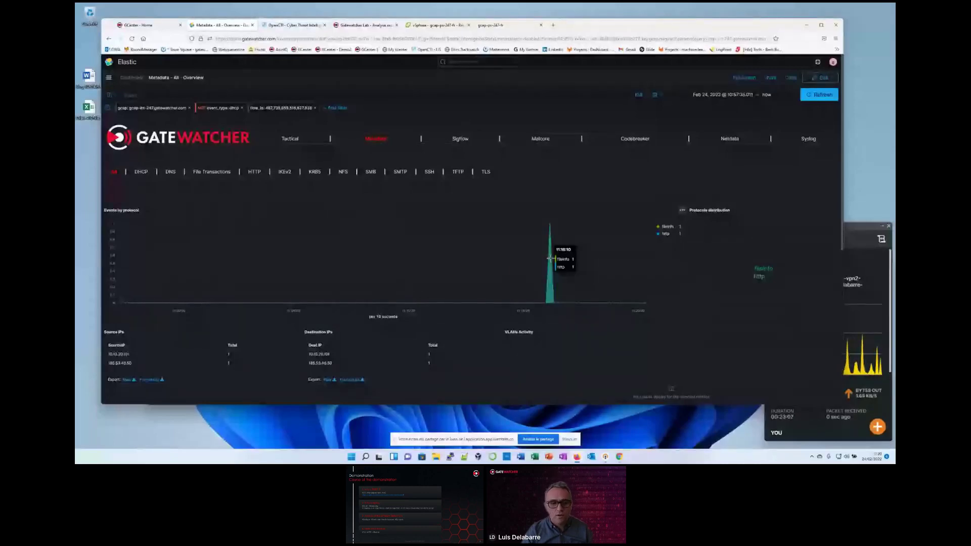
click(254, 172)
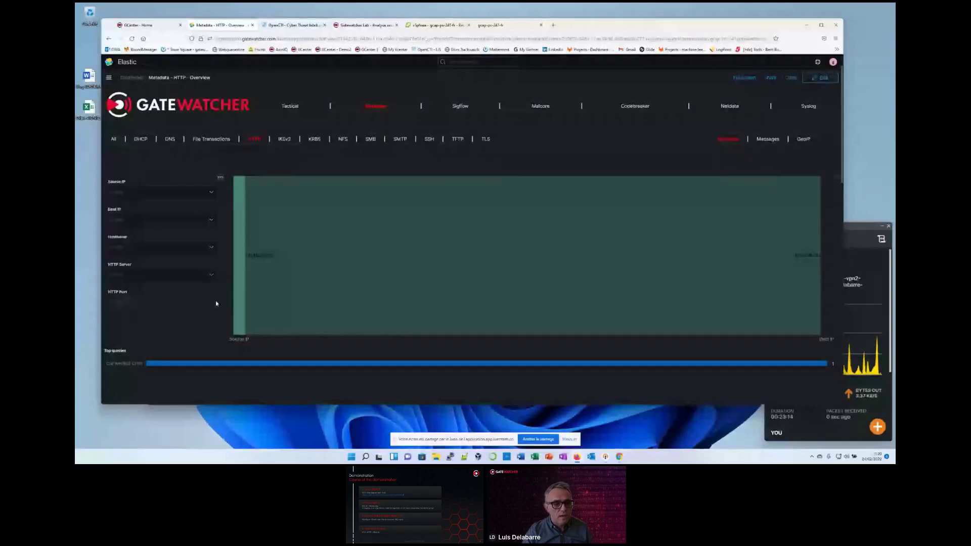
scroll(216, 304, down, 2)
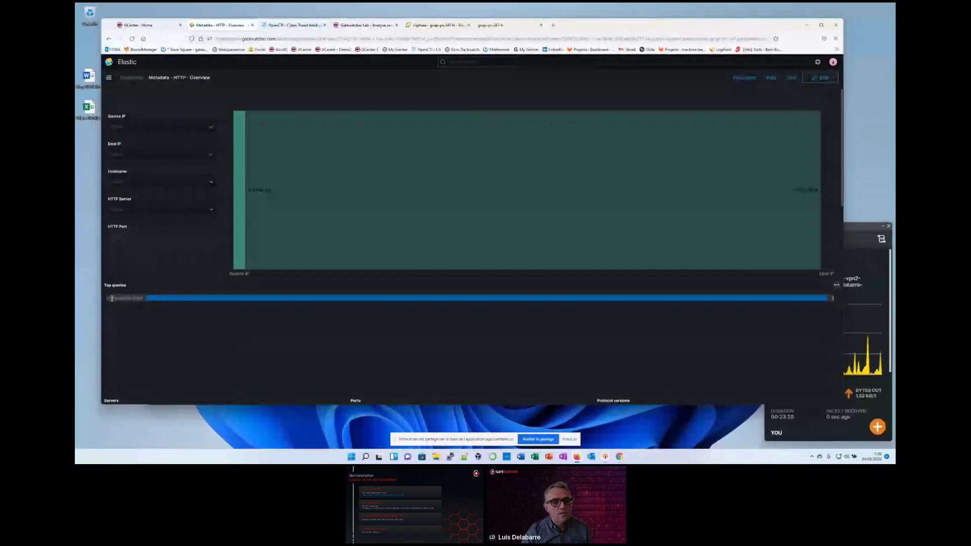
scroll(187, 315, up, 2)
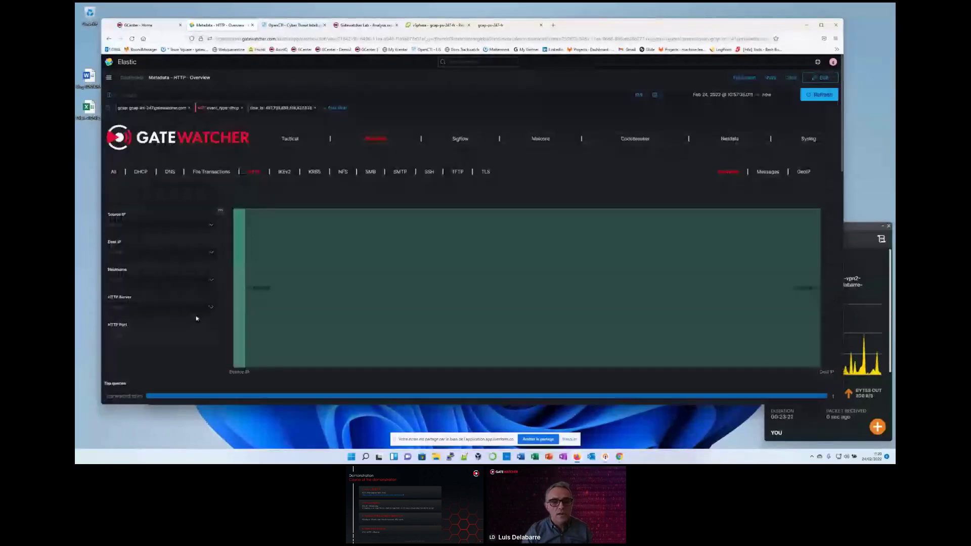
scroll(226, 338, down, 6)
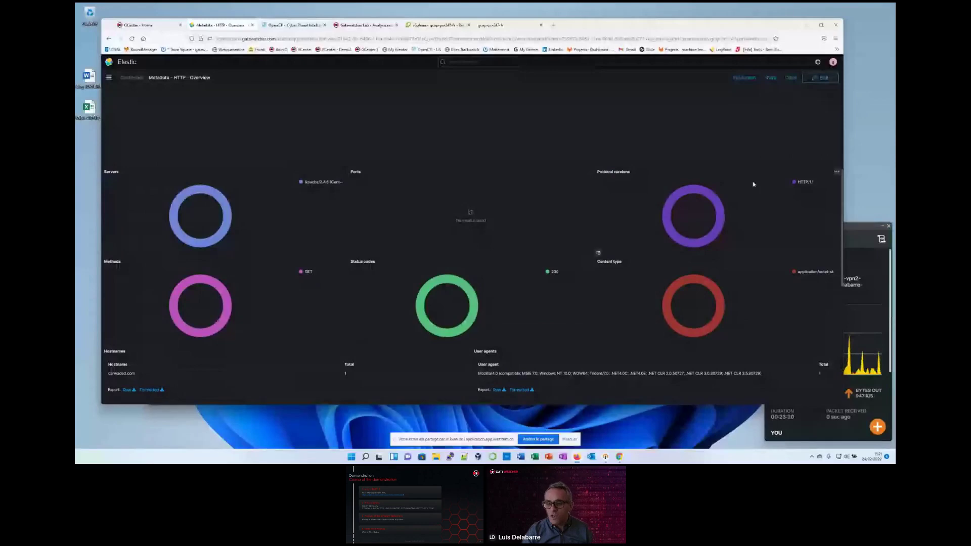
scroll(308, 213, down, 1)
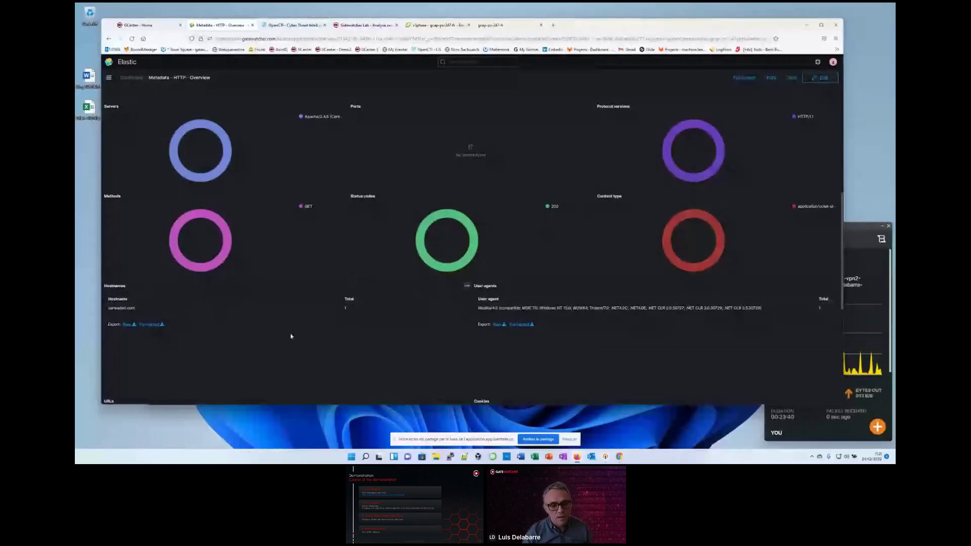
scroll(291, 337, down, 2)
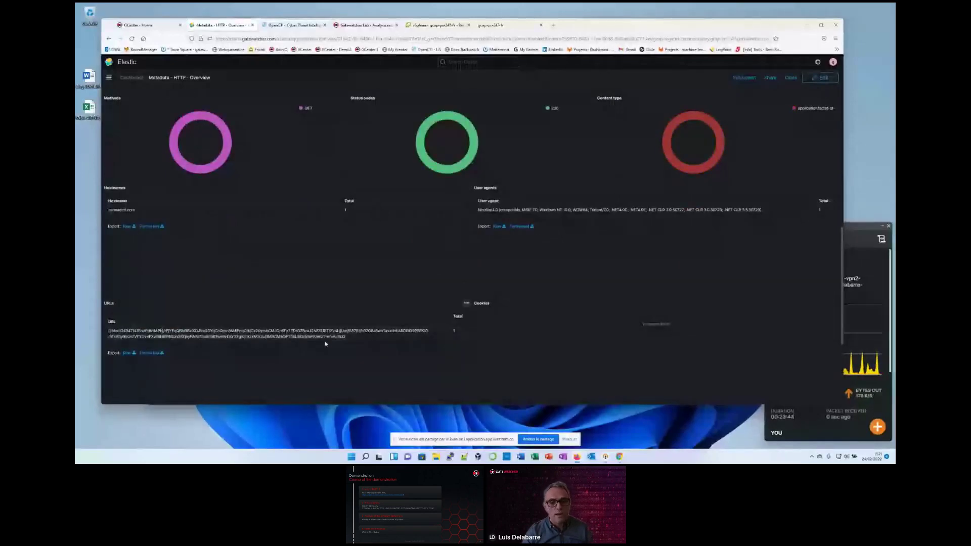
scroll(325, 356, down, 2)
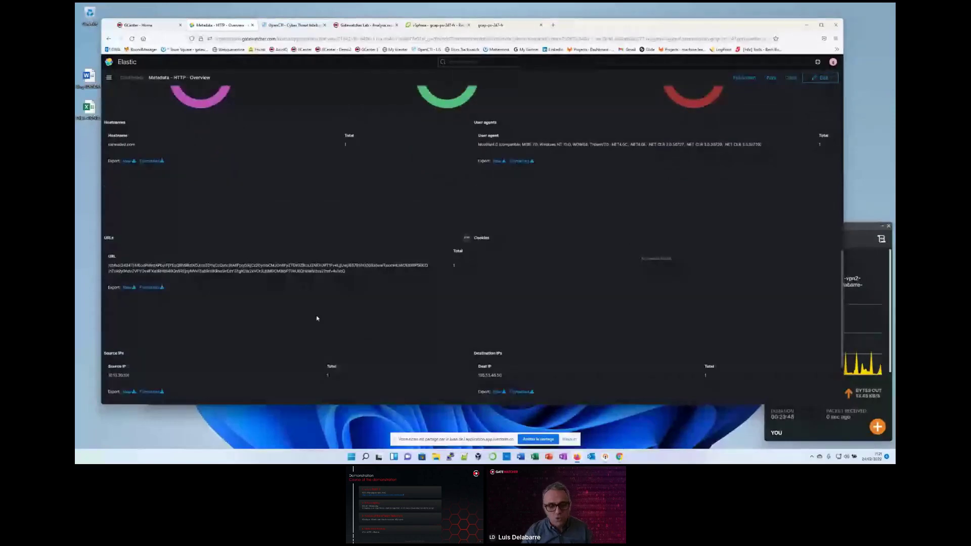
scroll(316, 319, down, 3)
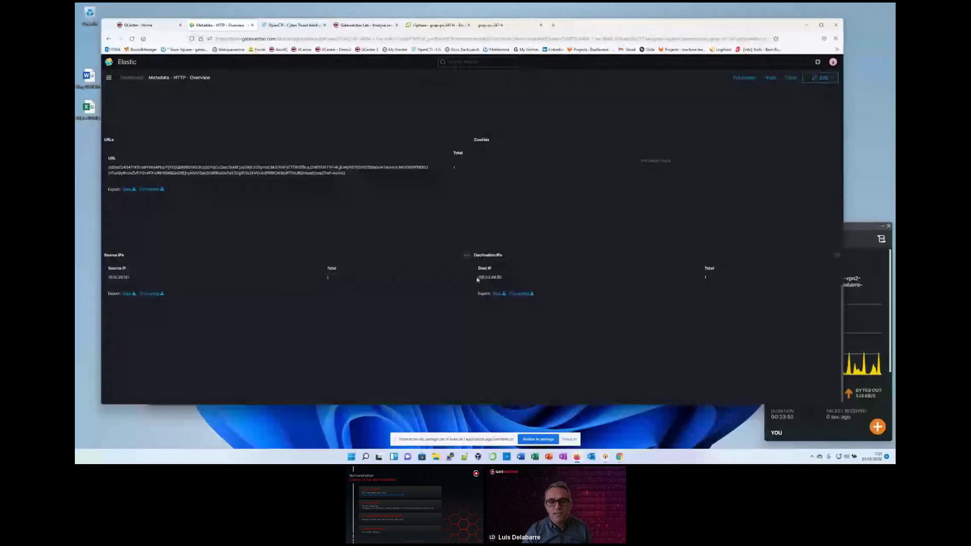
scroll(390, 253, up, 10)
scroll(390, 253, up, 5)
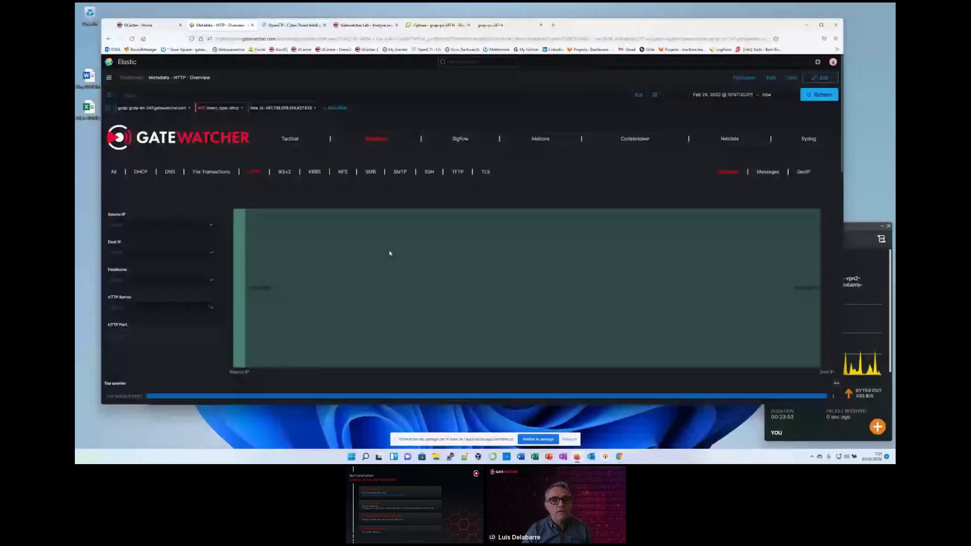
Step: Remove the flow_id filter and go back to the Tactical overview dashboard
click(315, 108)
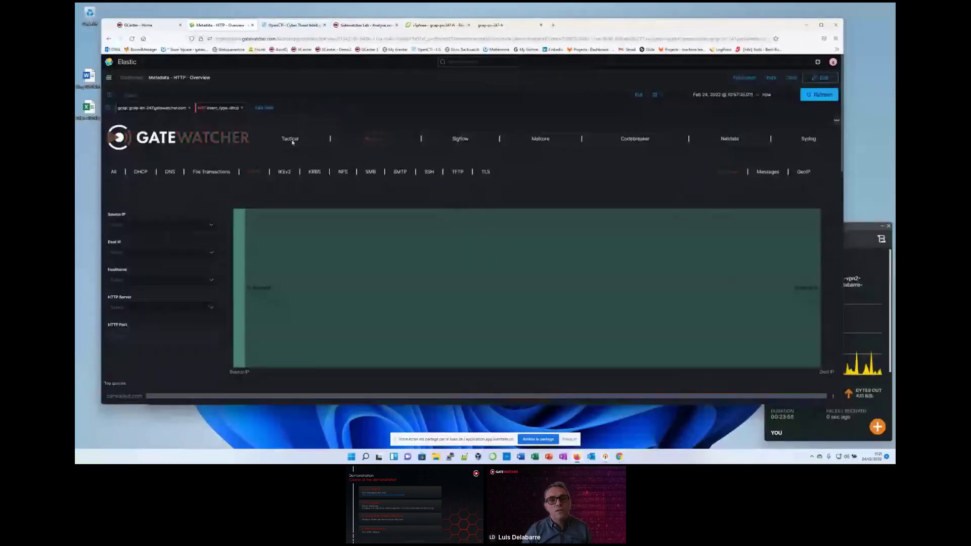
mouse_move(624, 239)
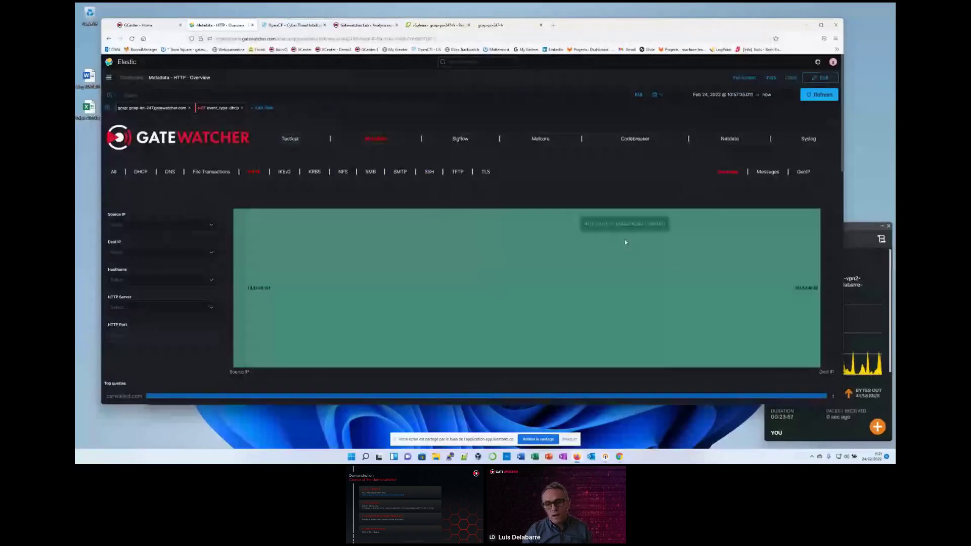
key(alt+Left)
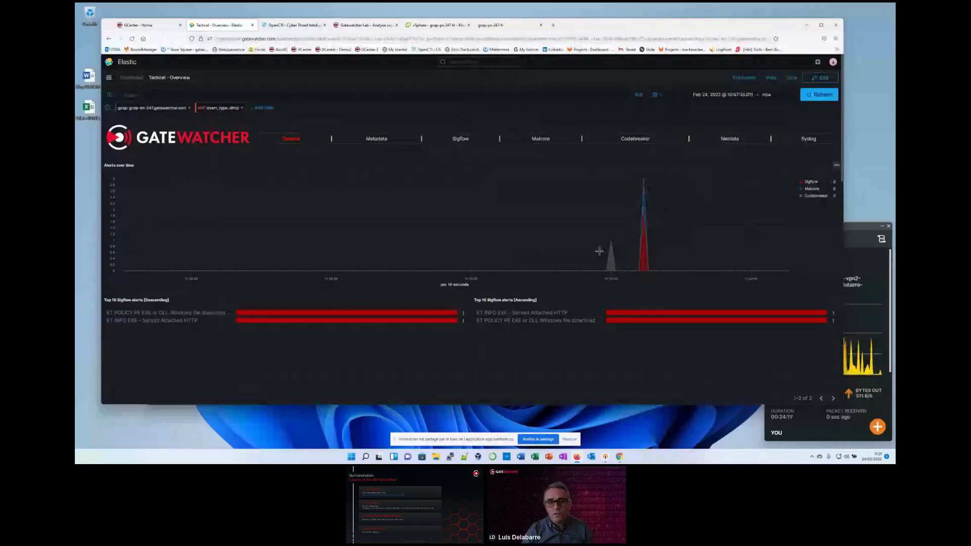
Step: Rerun the analysis of the first infected sample under Inspectra > Malcore
click(146, 25)
click(131, 151)
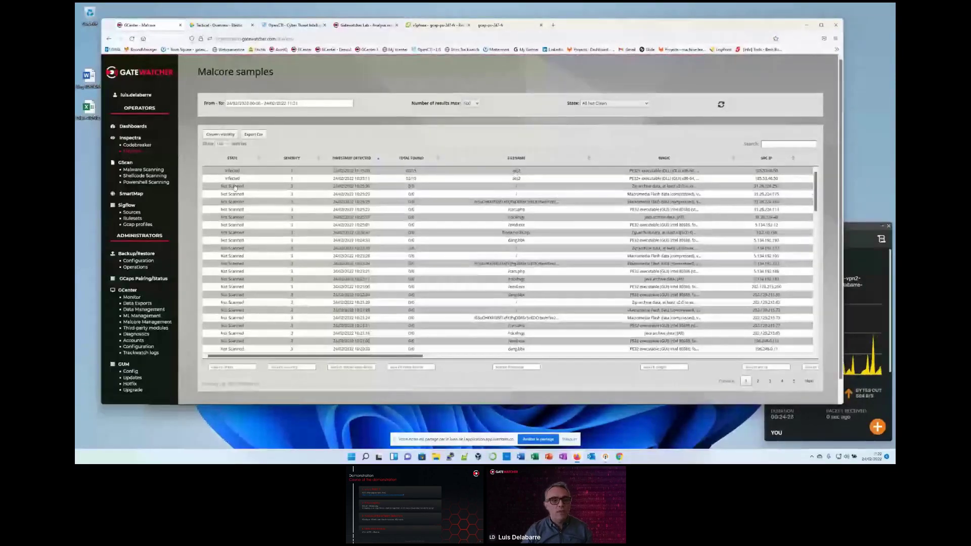
right_click(613, 175)
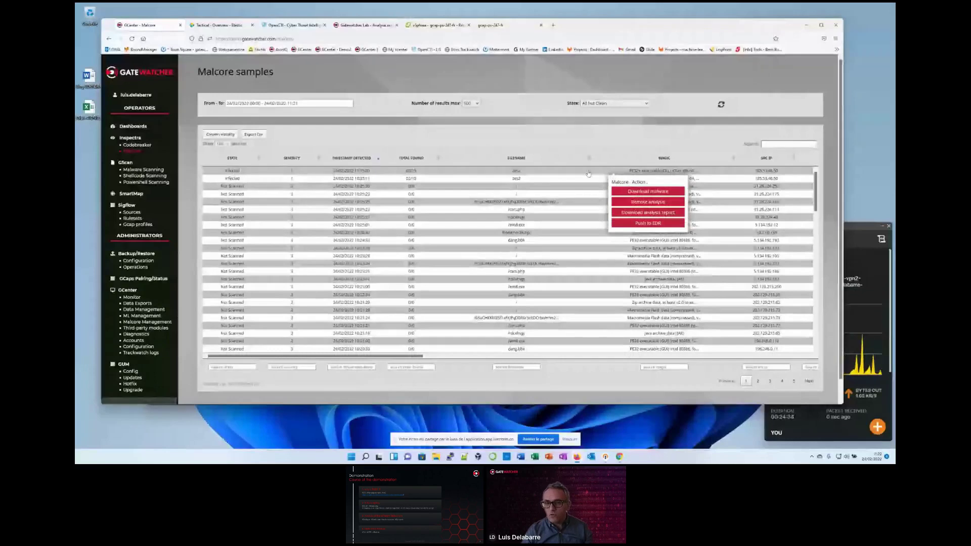
click(639, 203)
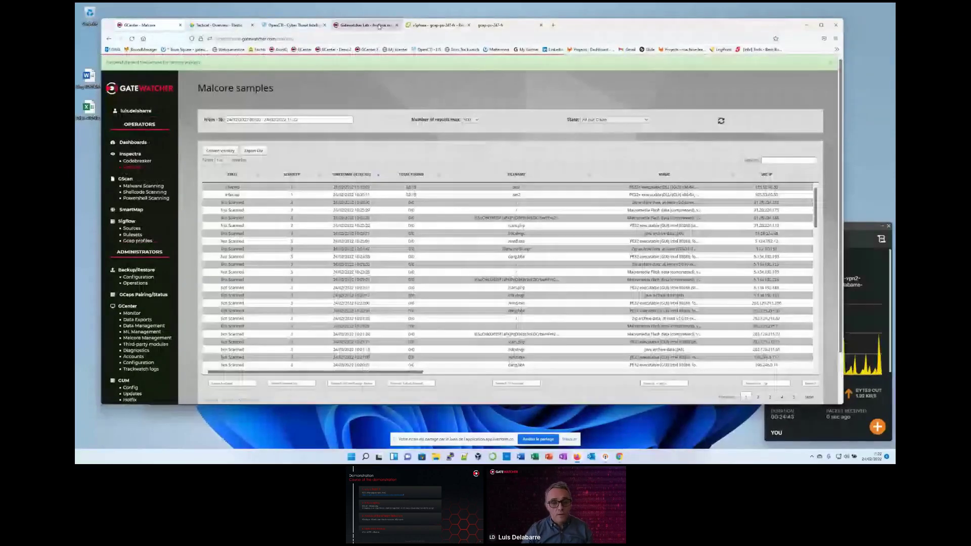
Step: Open the first sample's Gatewatcher Lab report and review its 66% score and rundll32.exe process tree
click(379, 25)
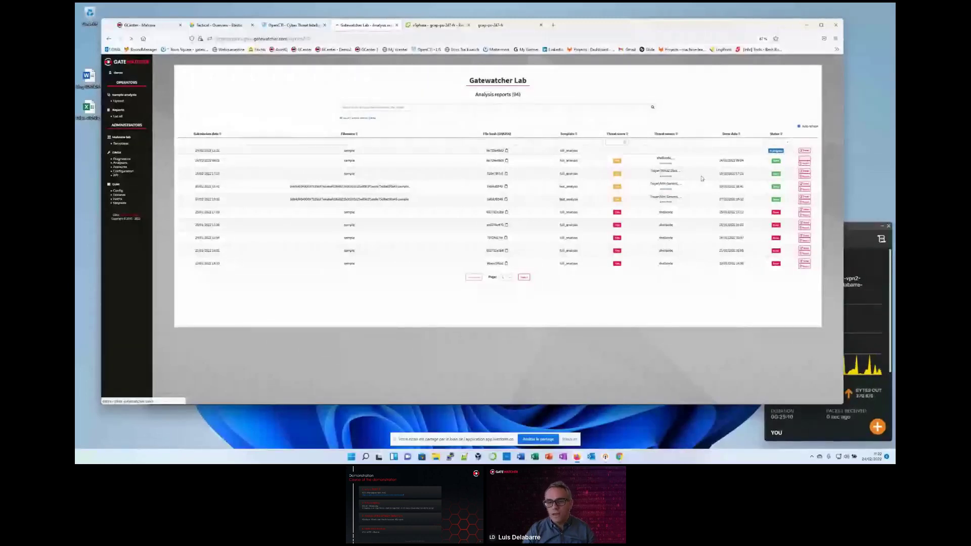
click(784, 151)
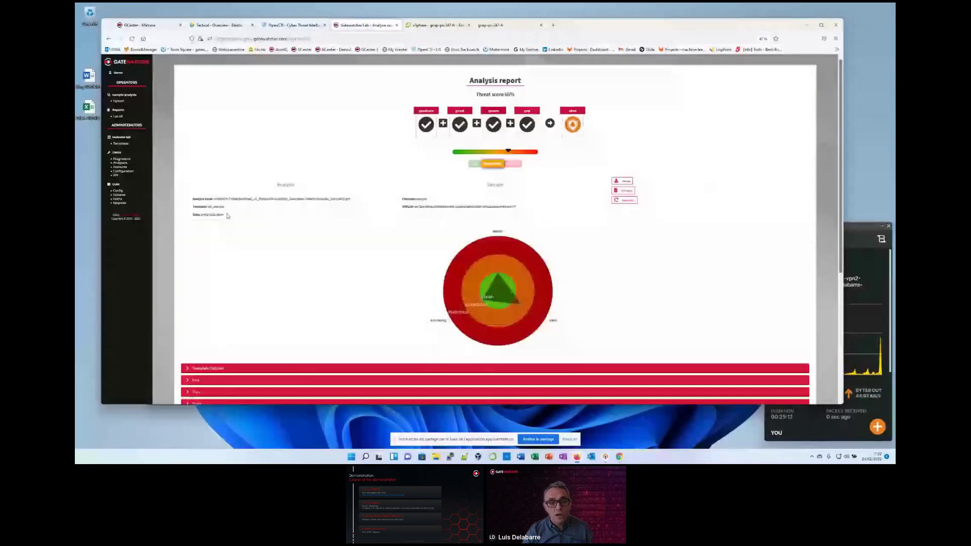
scroll(160, 223, down, 1)
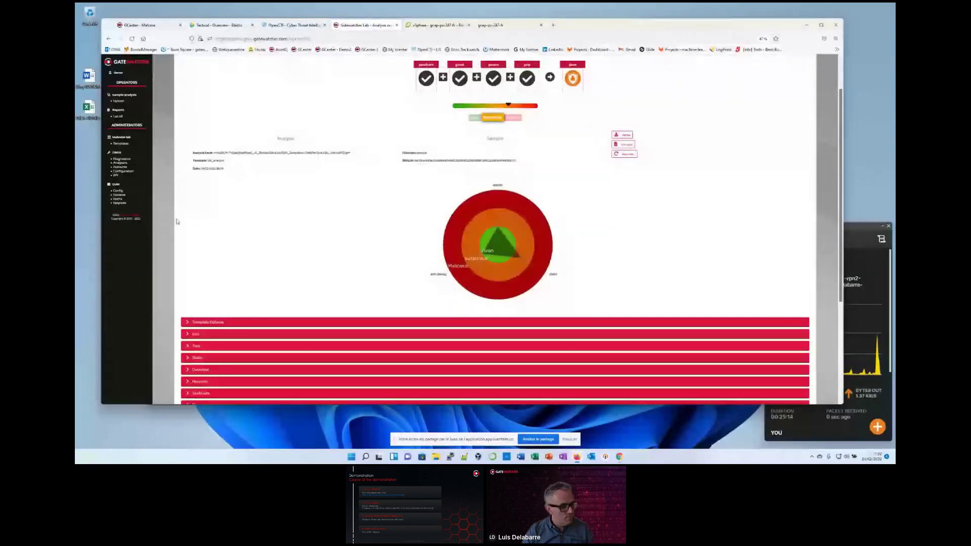
scroll(178, 217, down, 1)
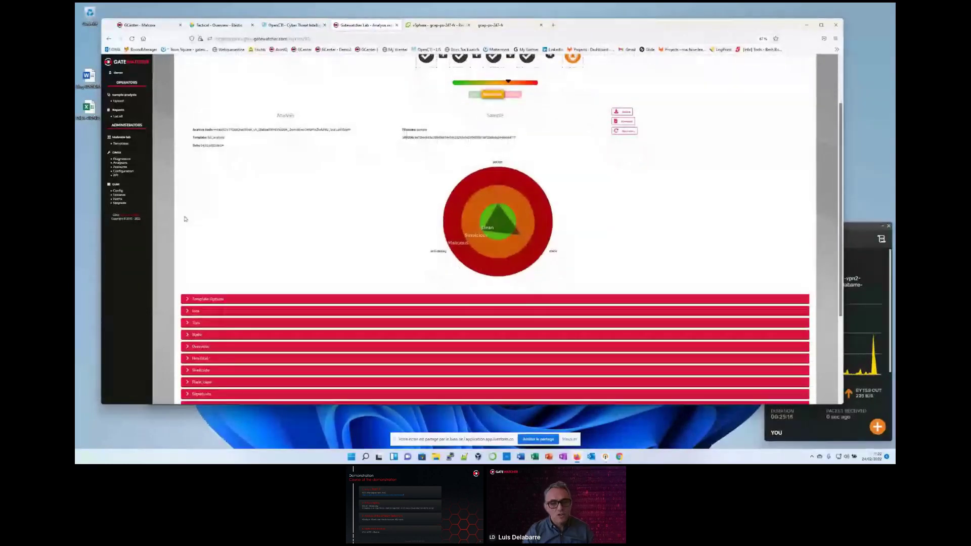
scroll(358, 132, up, 2)
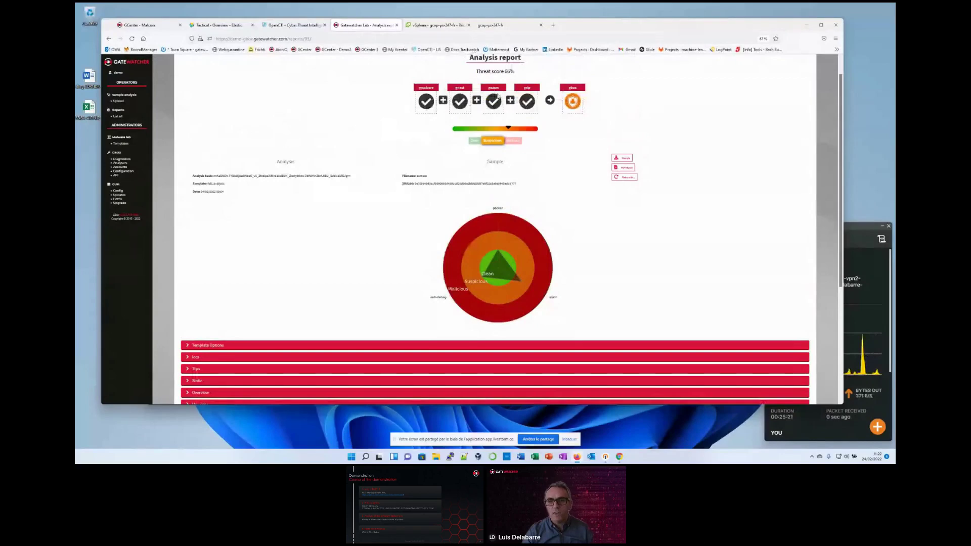
scroll(221, 213, down, 3)
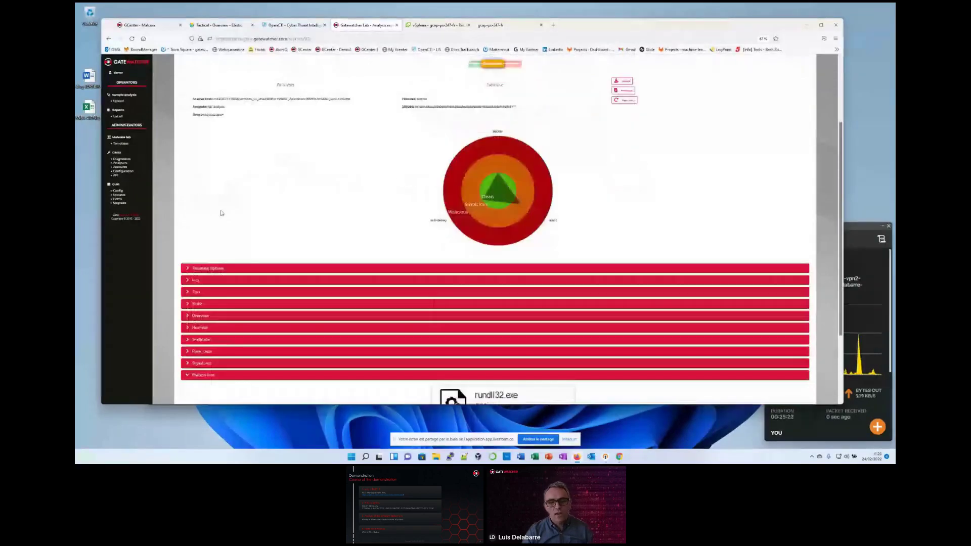
Step: Expand the report's Flare_capa and Signatures sections and review their capabilities and signatures
scroll(221, 213, down, 4)
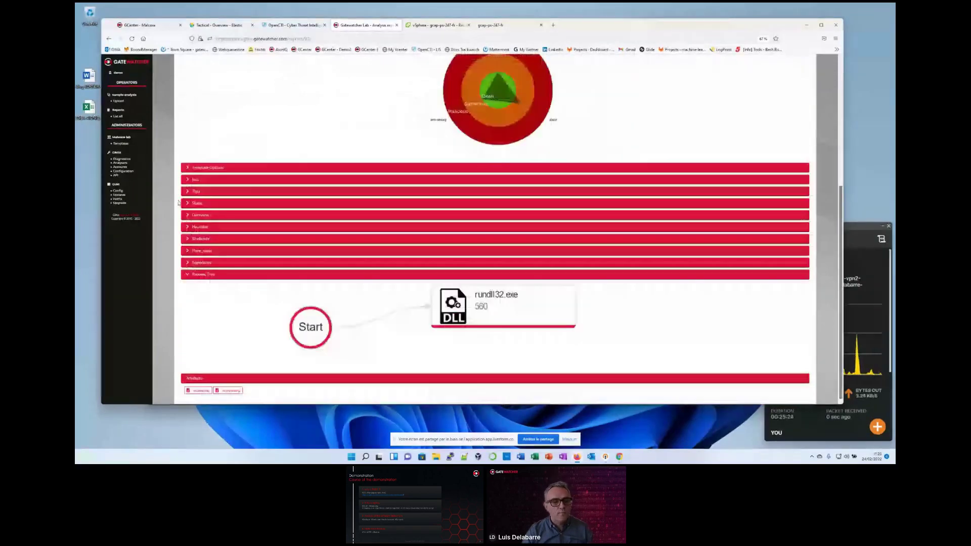
click(202, 251)
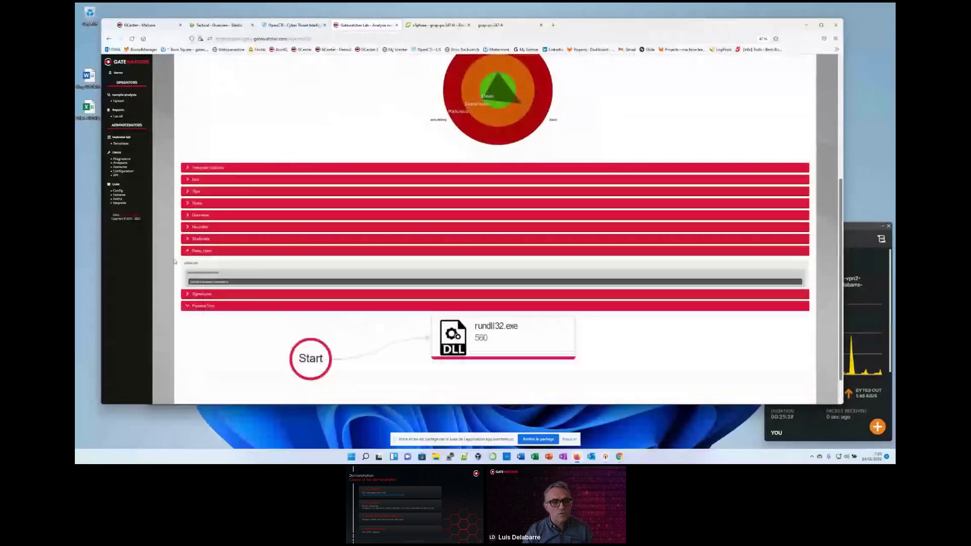
click(179, 301)
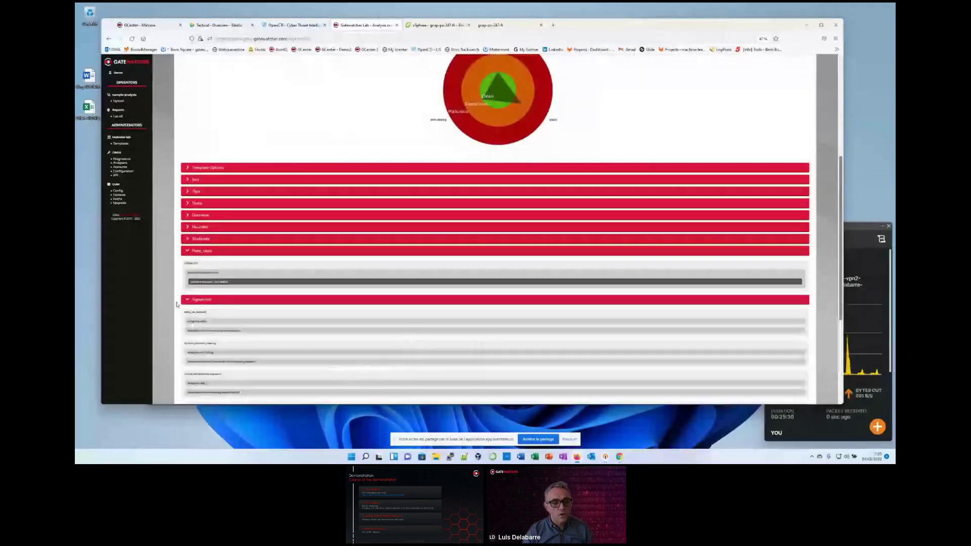
scroll(177, 304, down, 2)
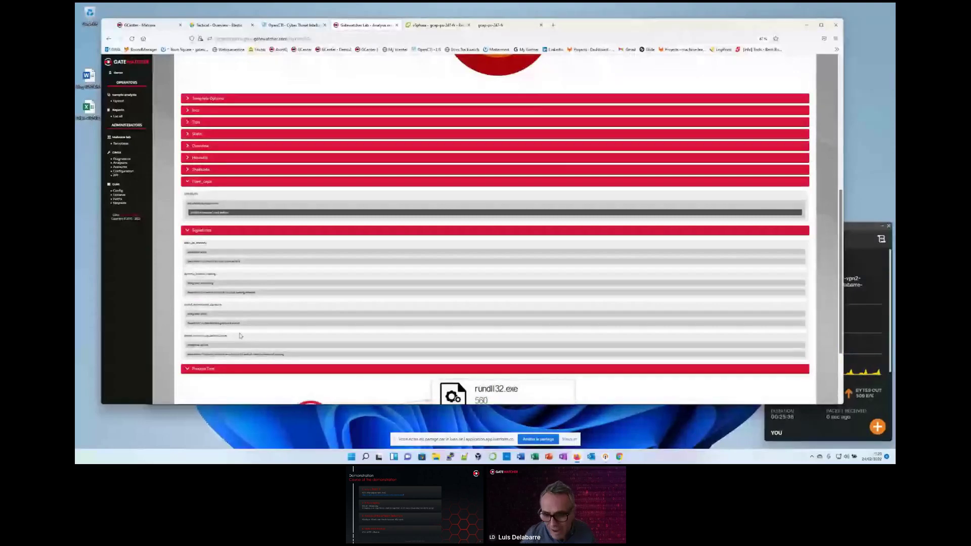
scroll(174, 322, up, 1)
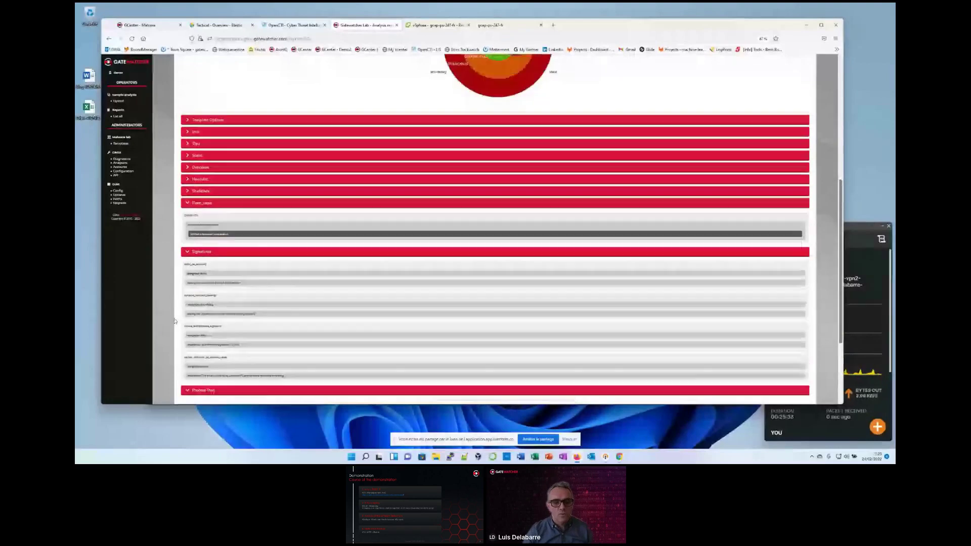
scroll(174, 322, down, 5)
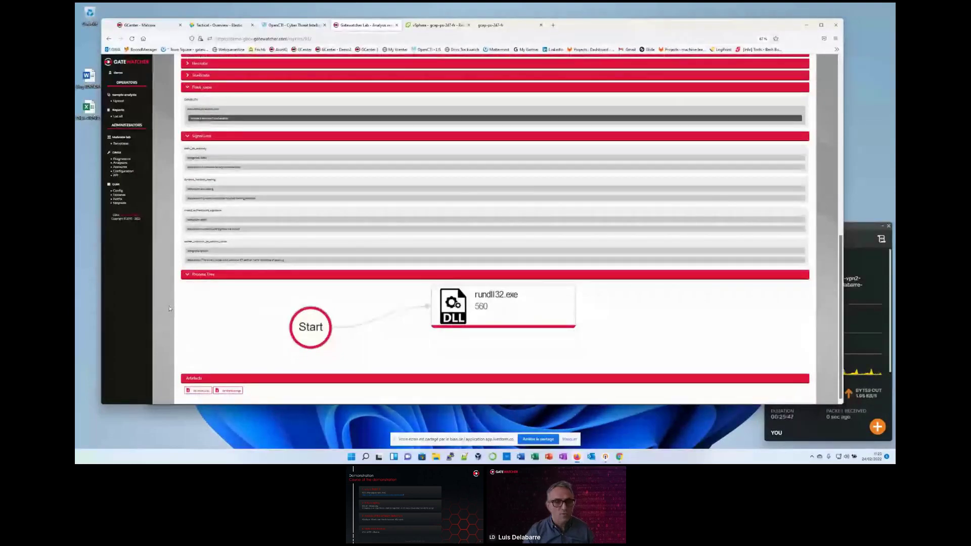
scroll(169, 305, up, 10)
scroll(232, 96, up, 5)
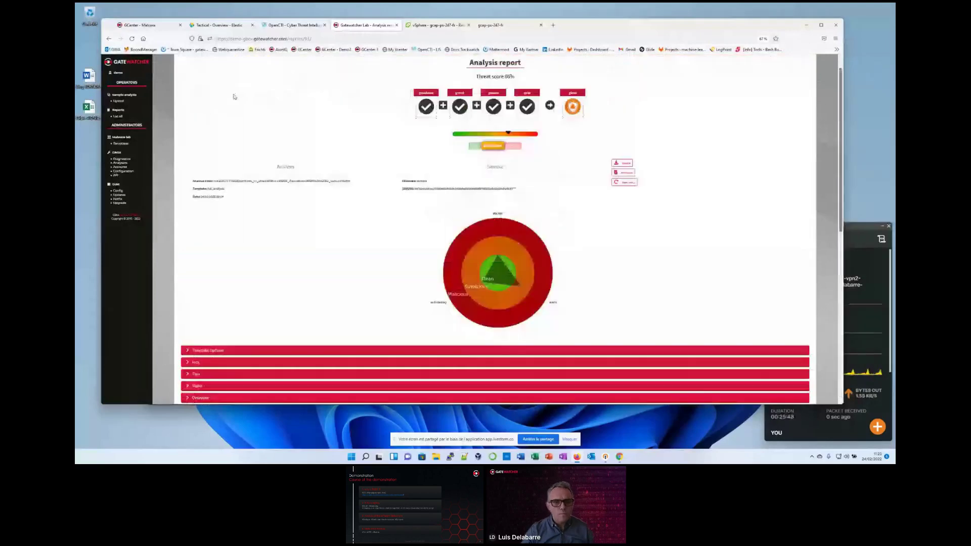
Step: Return to the Tactical overview and inspect the alert peak, briefly revisiting the Lab report
click(209, 25)
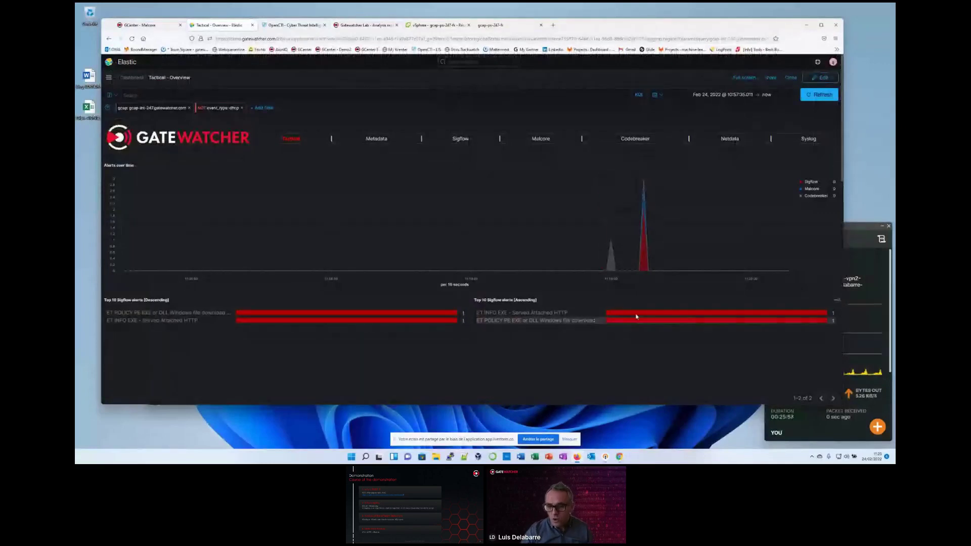
mouse_move(644, 250)
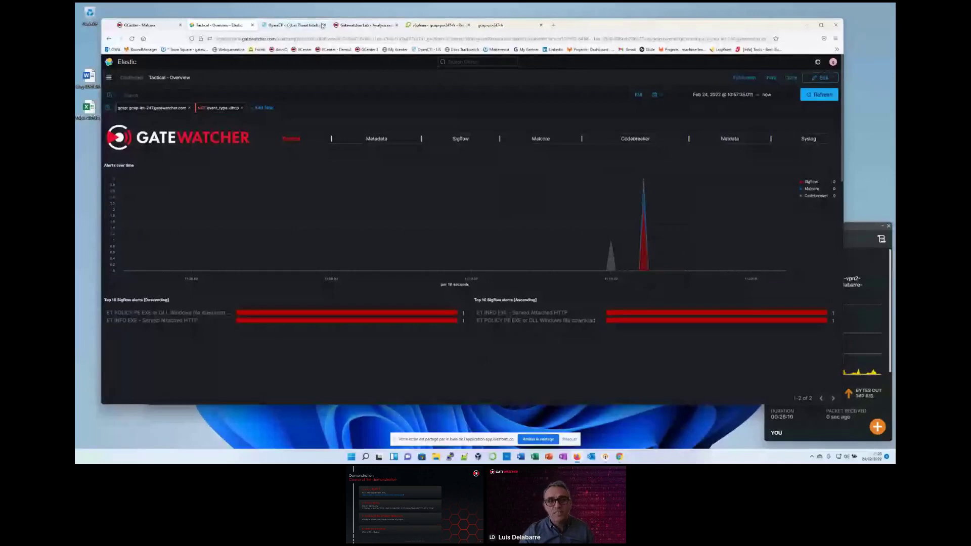
click(357, 25)
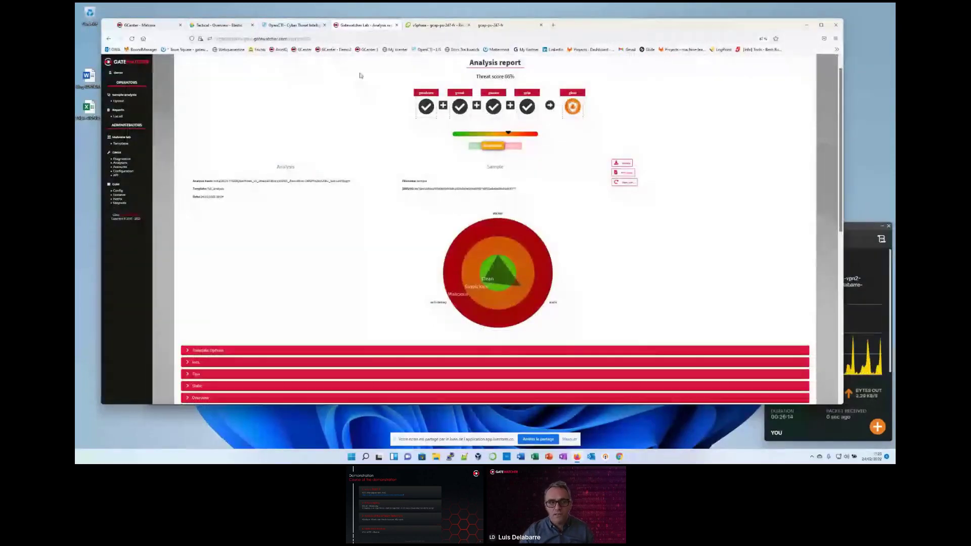
key(ctrl+Tab)
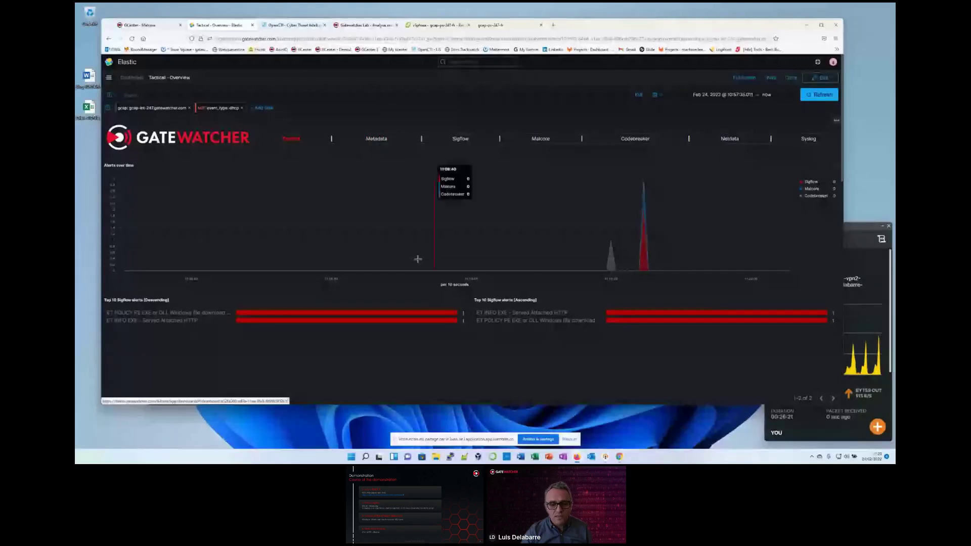
Step: Scroll through the dashboard's alert and Malcore tables
scroll(247, 348, down, 3)
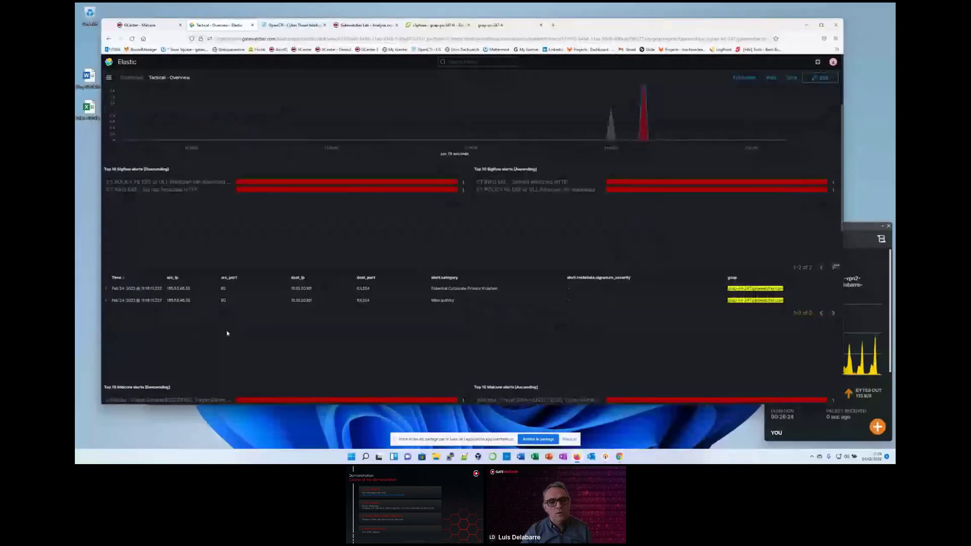
scroll(228, 333, down, 1)
scroll(281, 274, down, 2)
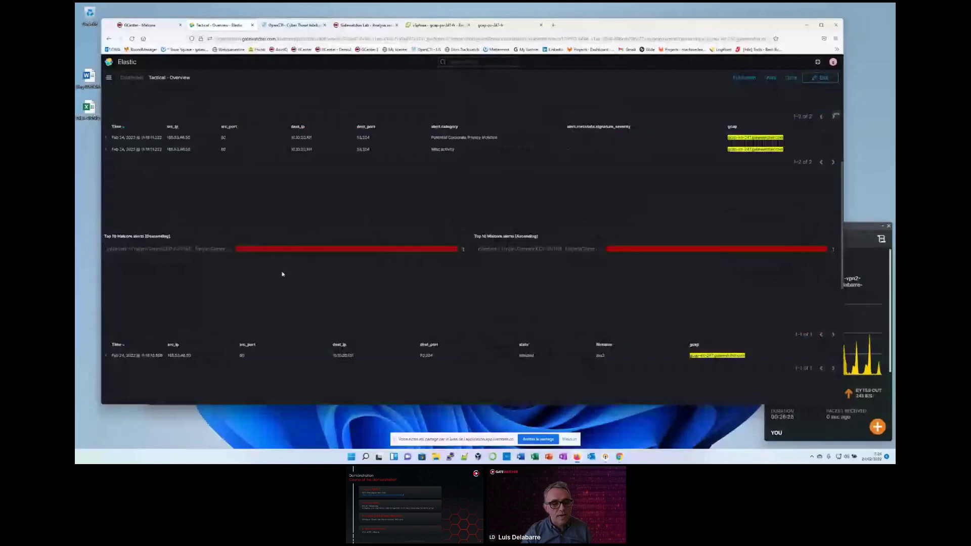
scroll(282, 274, down, 1)
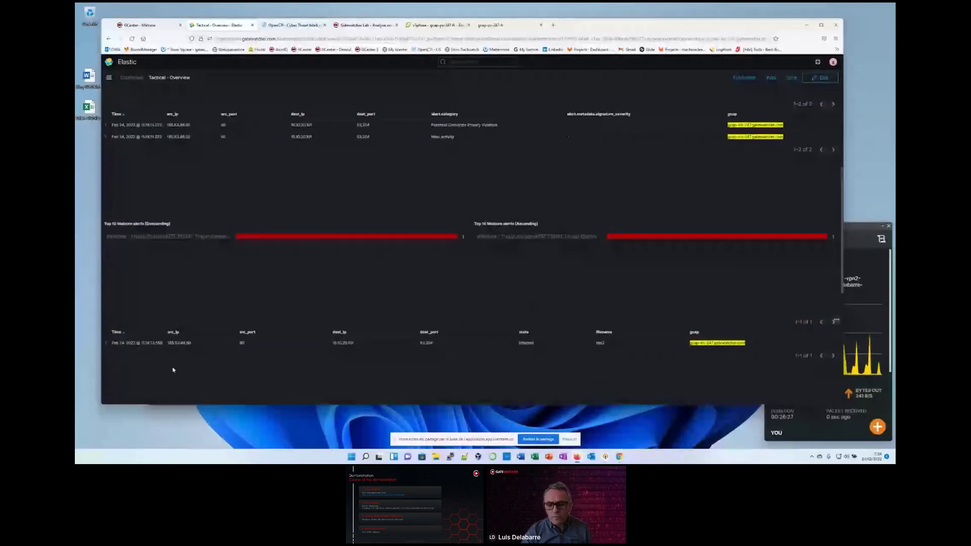
scroll(342, 320, up, 5)
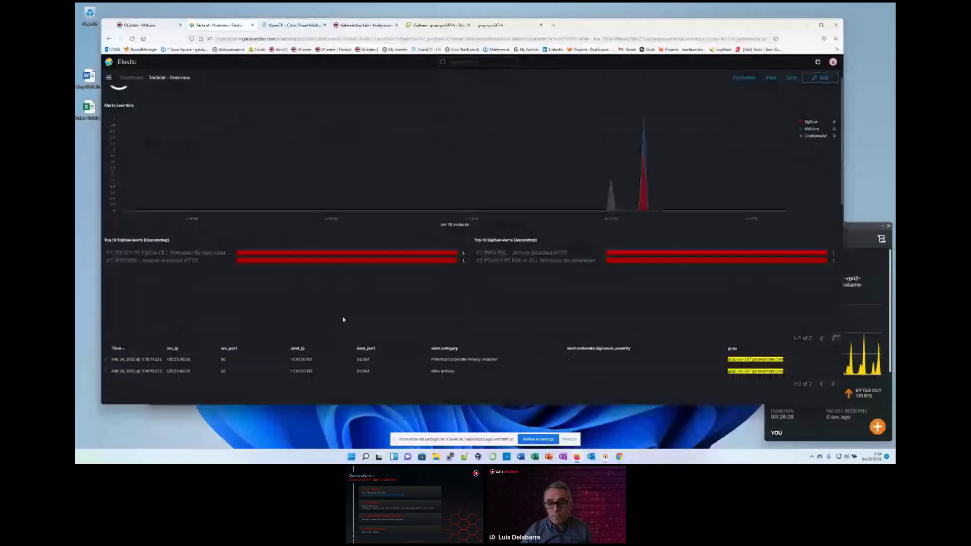
scroll(342, 316, up, 2)
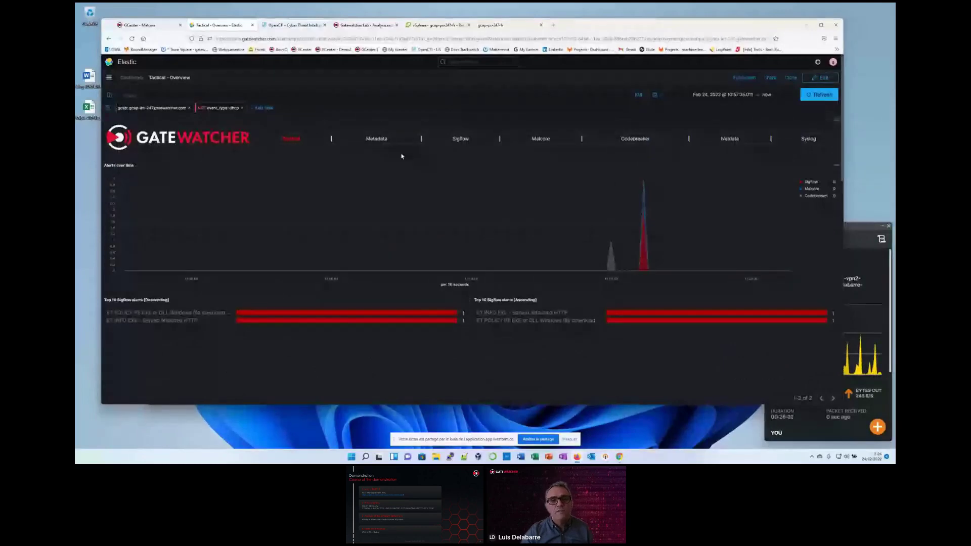
Step: Open the Metadata HTTP overview and scroll through its panels
click(381, 140)
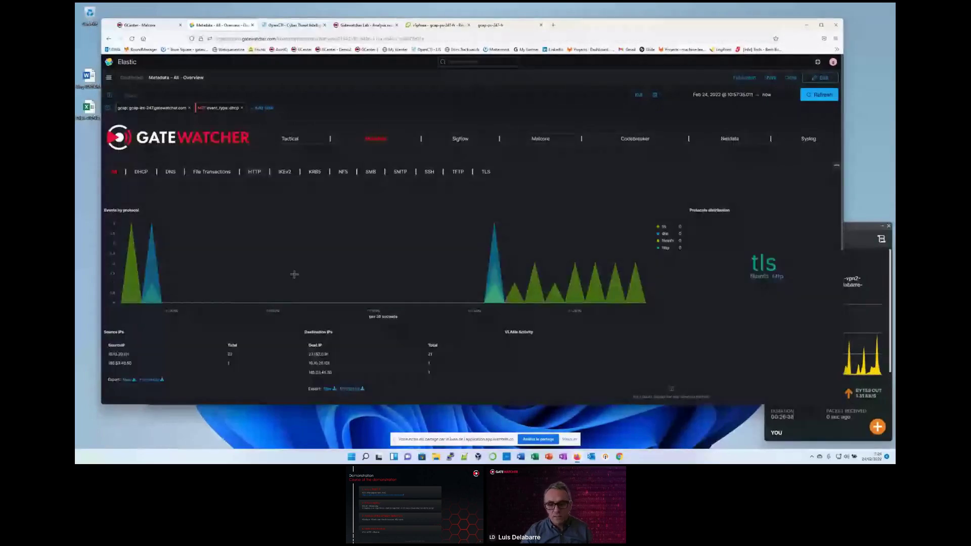
click(255, 172)
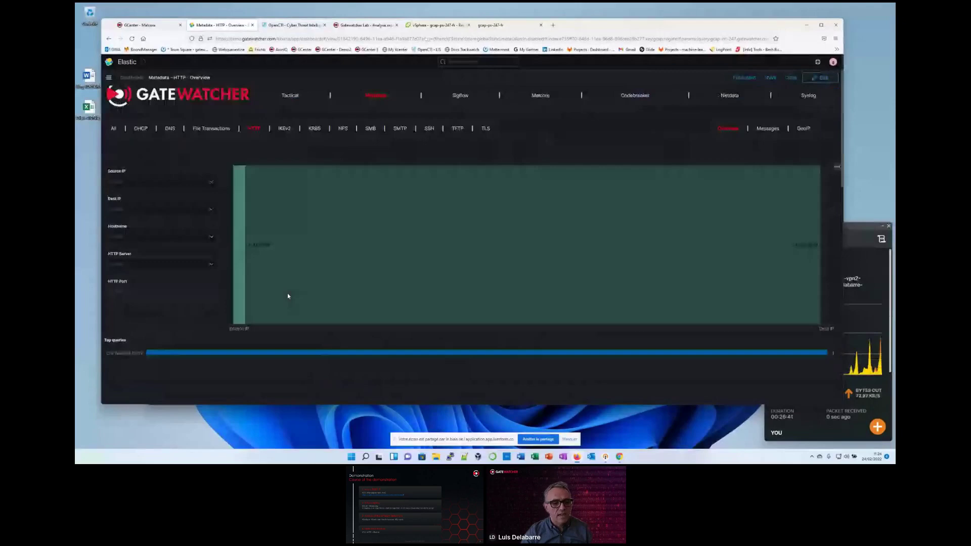
scroll(288, 296, down, 5)
scroll(268, 305, down, 2)
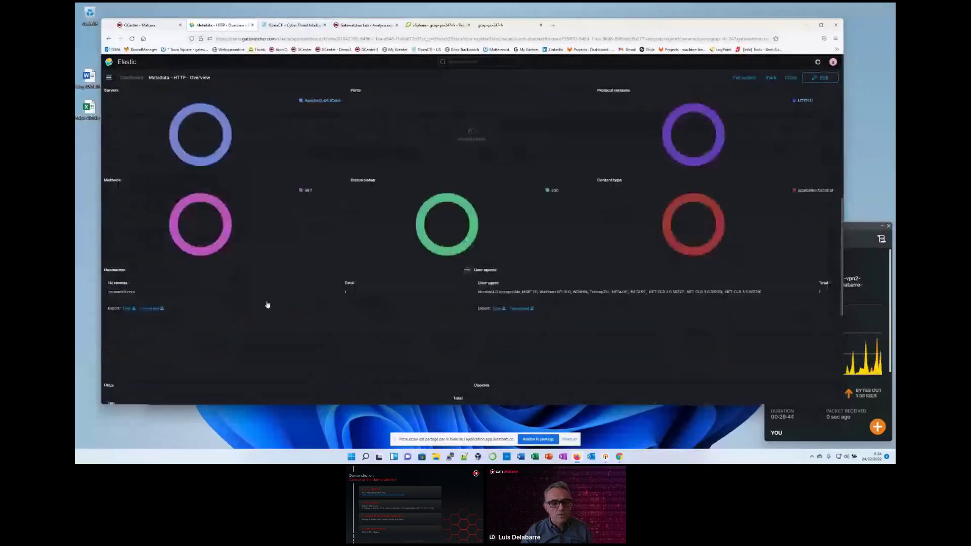
scroll(268, 305, down, 3)
scroll(268, 304, down, 1)
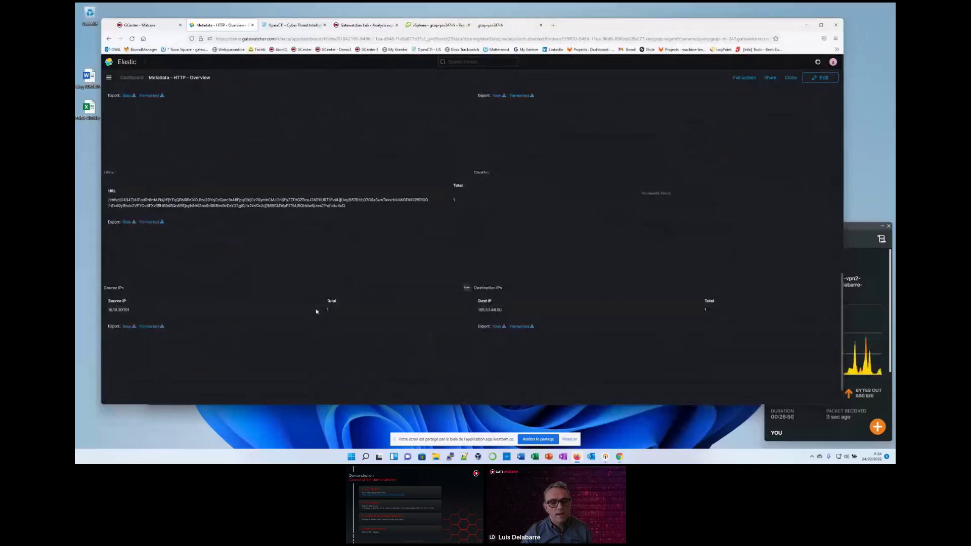
scroll(300, 264, up, 4)
scroll(299, 264, up, 5)
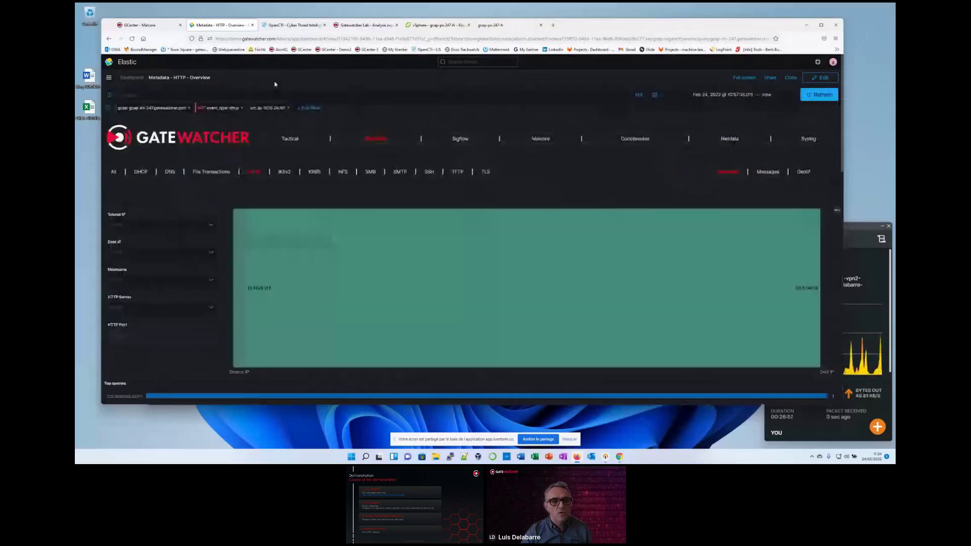
Step: Pin the source IP 10.10.20.101 filter across all apps and show the All metadata overview
click(267, 108)
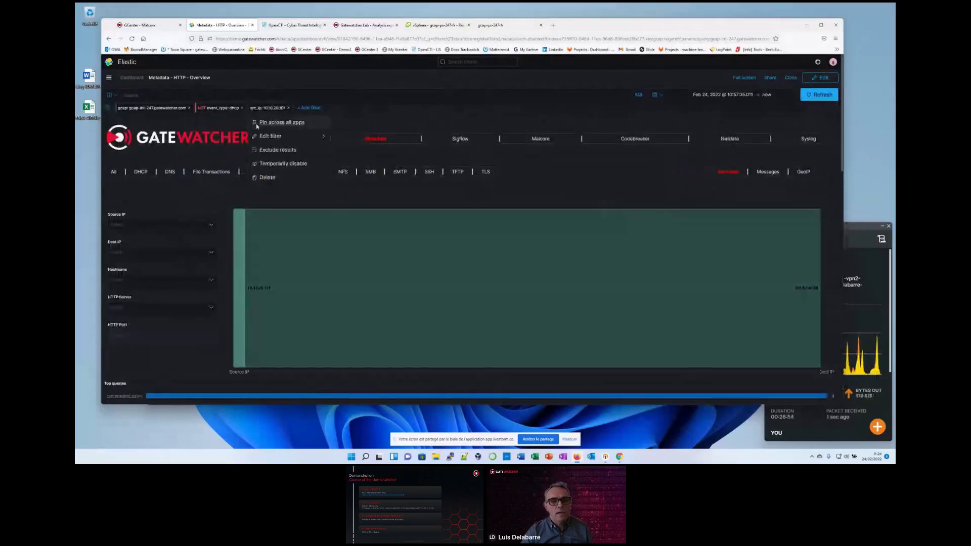
click(274, 123)
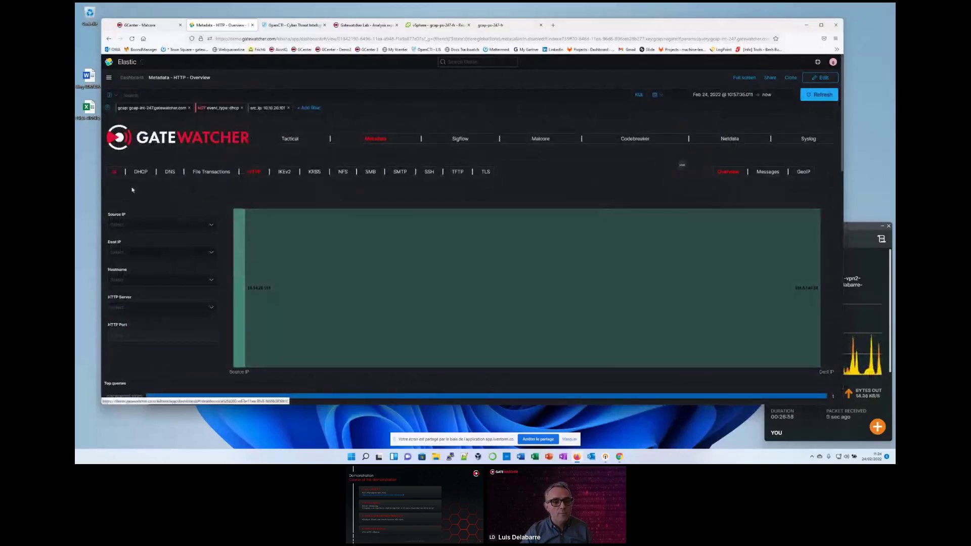
click(114, 172)
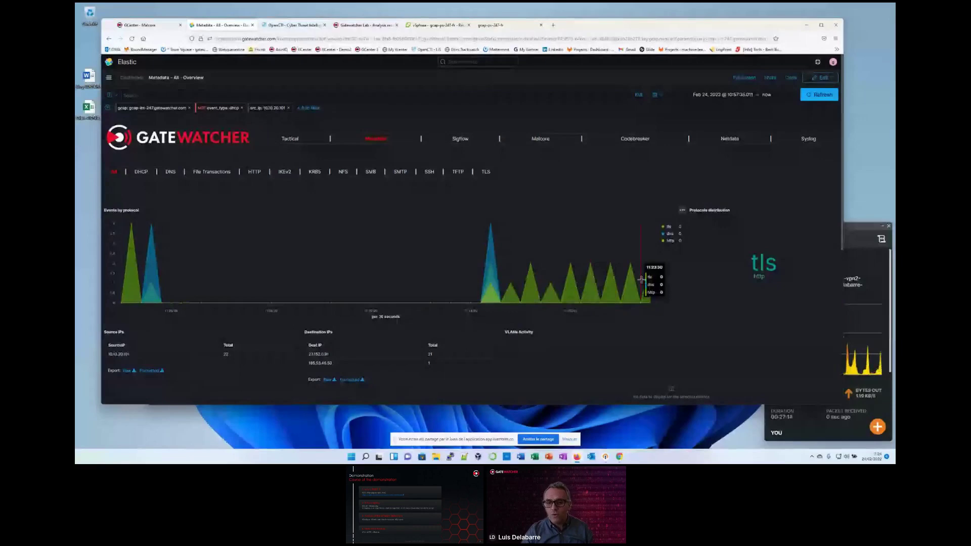
Step: Show the TLS metadata overview for 10.10.20.101 and check its Top SNI panel
click(485, 175)
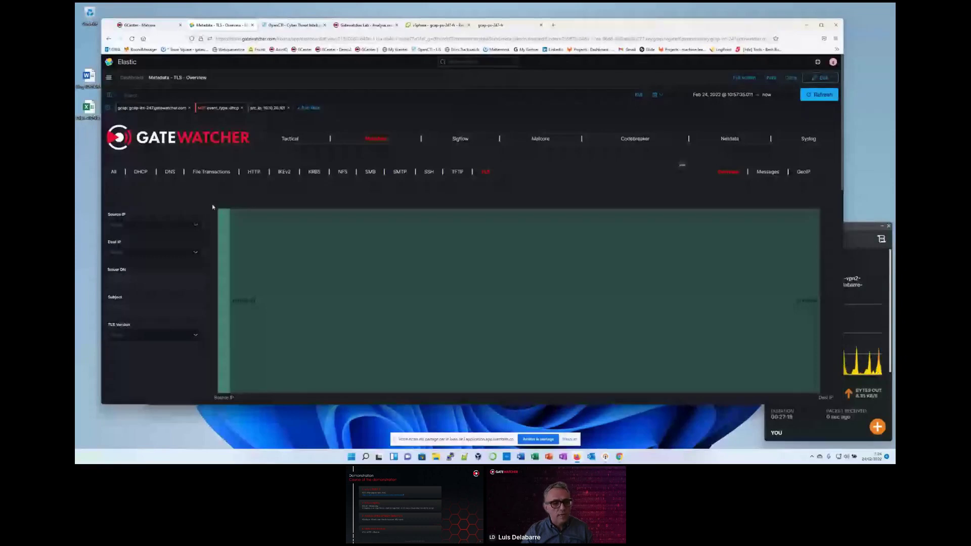
scroll(213, 207, down, 3)
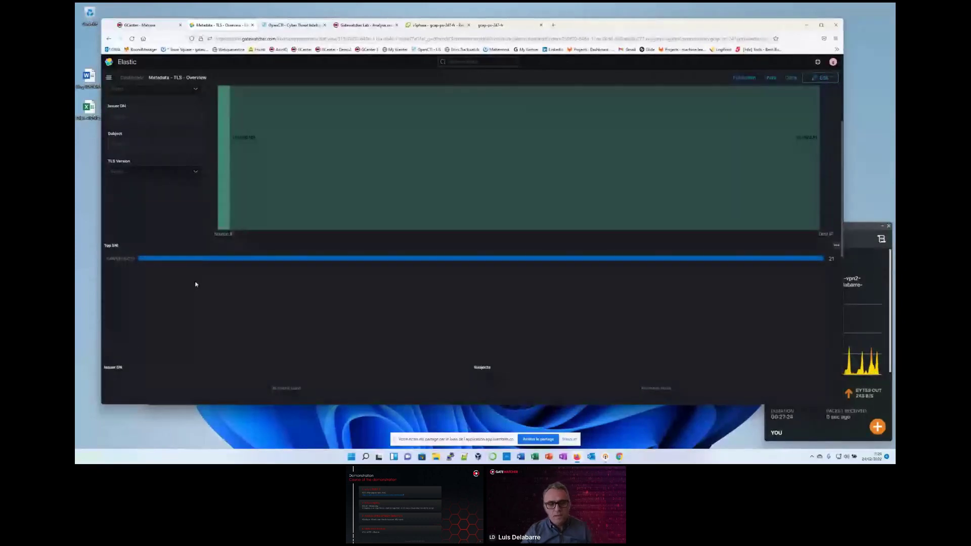
scroll(202, 279, up, 3)
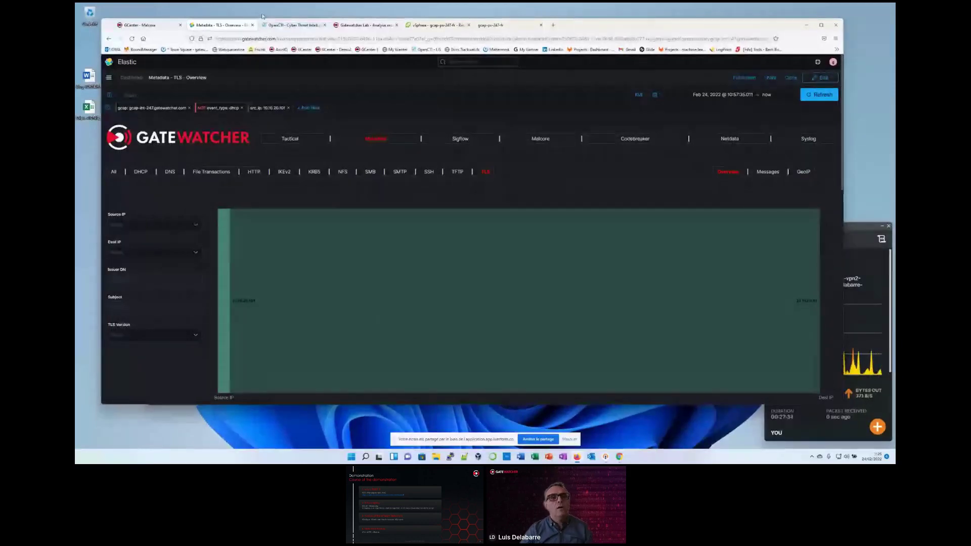
Step: Search OpenCTI's LastInfoSec observations for the domain ruwejo.com
click(289, 24)
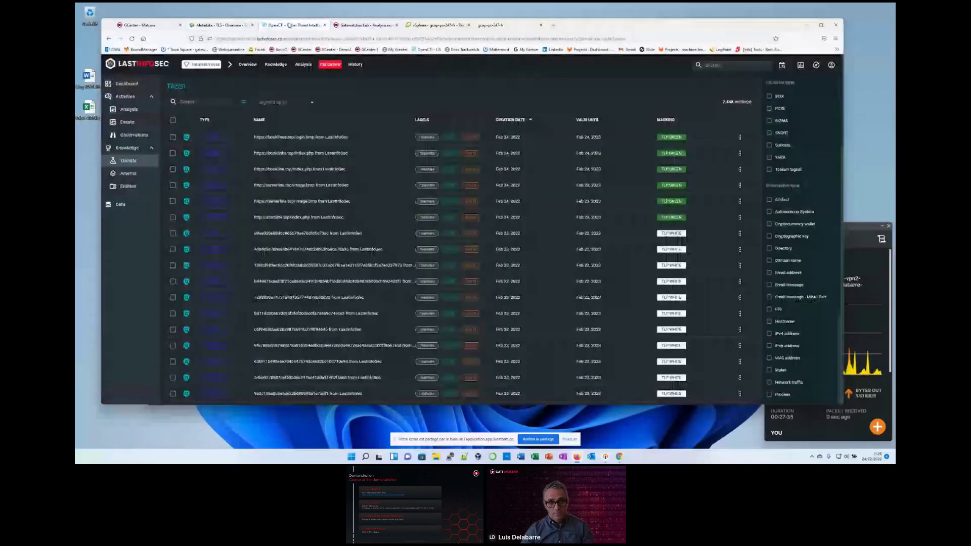
click(131, 65)
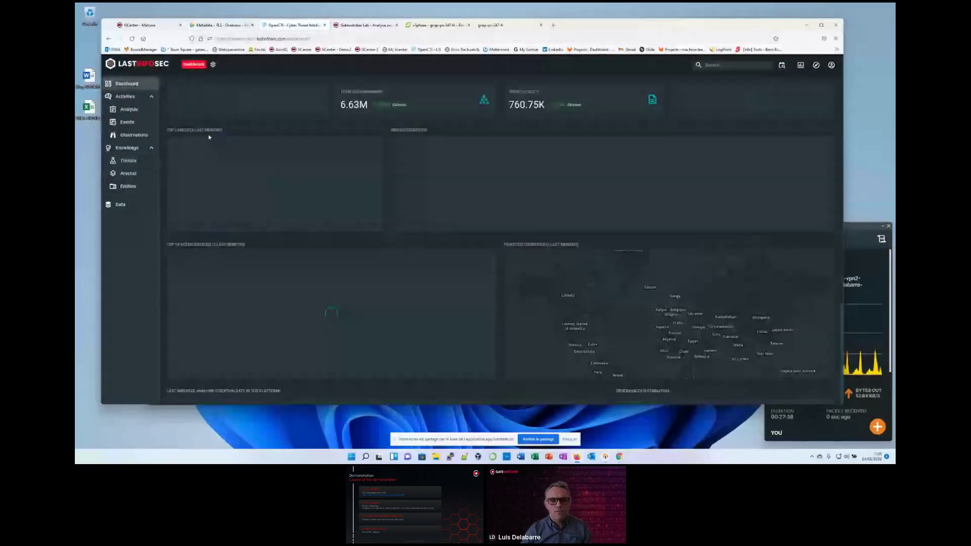
click(130, 136)
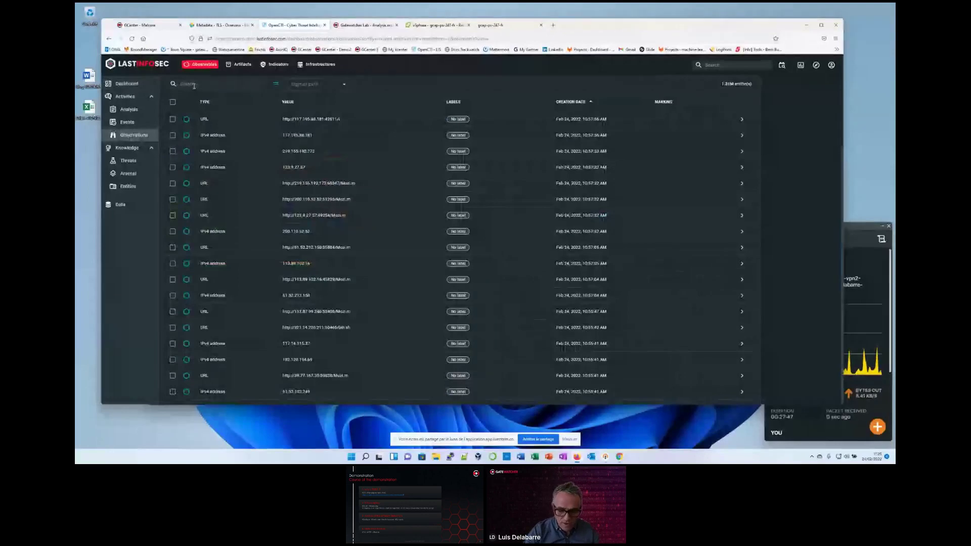
click(194, 86)
text(cuwein.com)
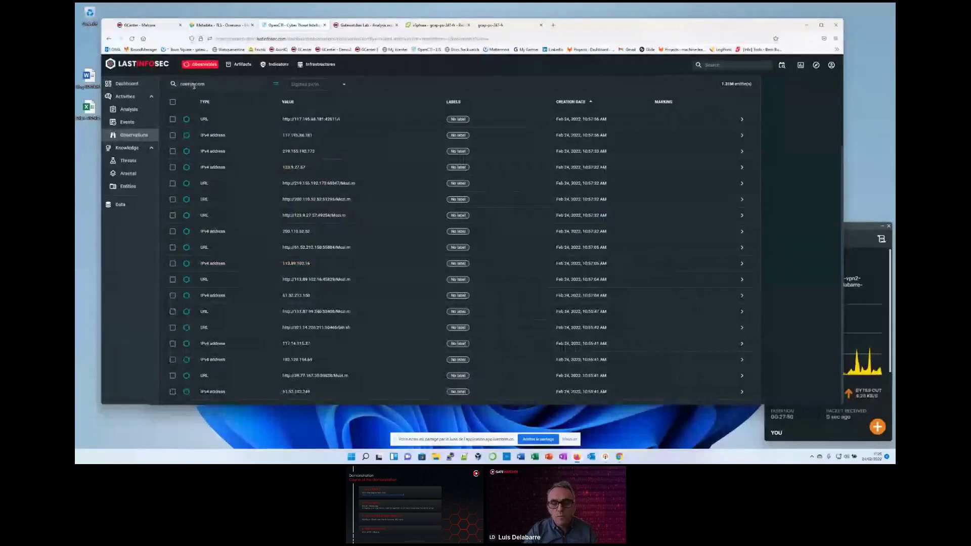
key(Return)
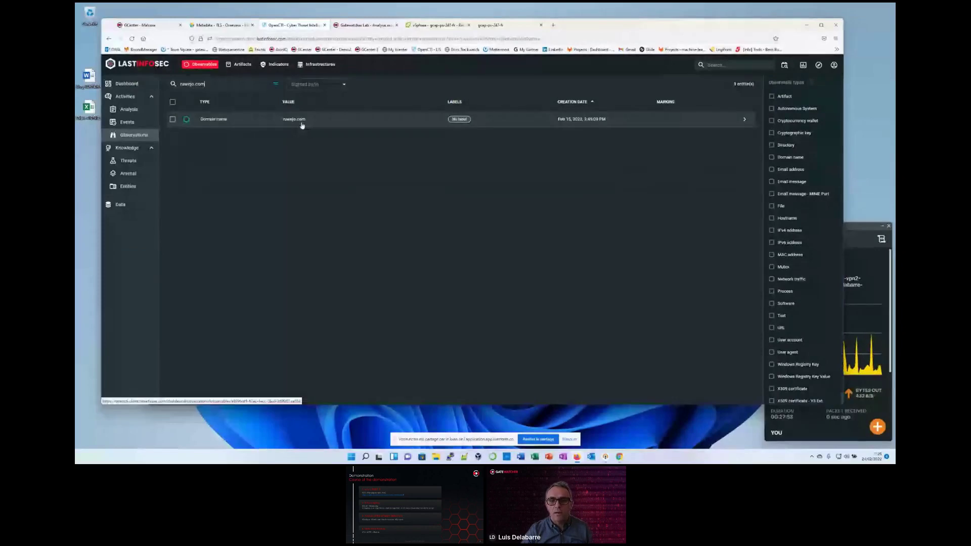
Step: Review the ruwejo.com observable and its linked Sliver malware report in OpenCTI, then return to Kibana's TLS overview
click(388, 124)
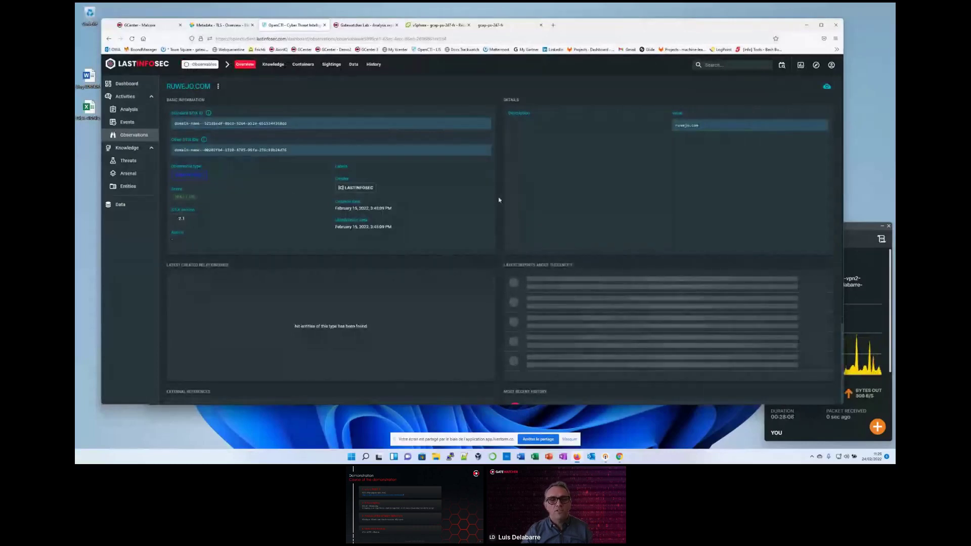
scroll(498, 200, down, 2)
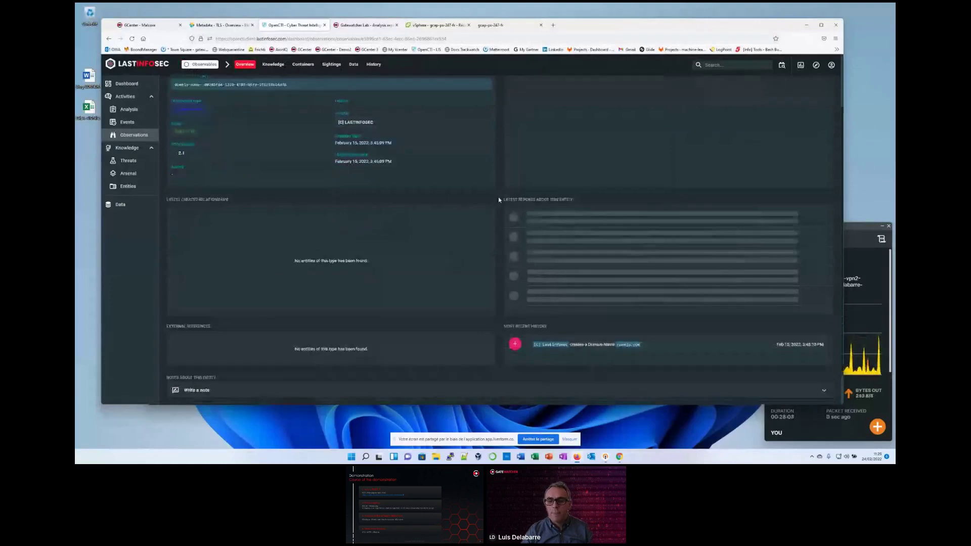
scroll(499, 200, up, 2)
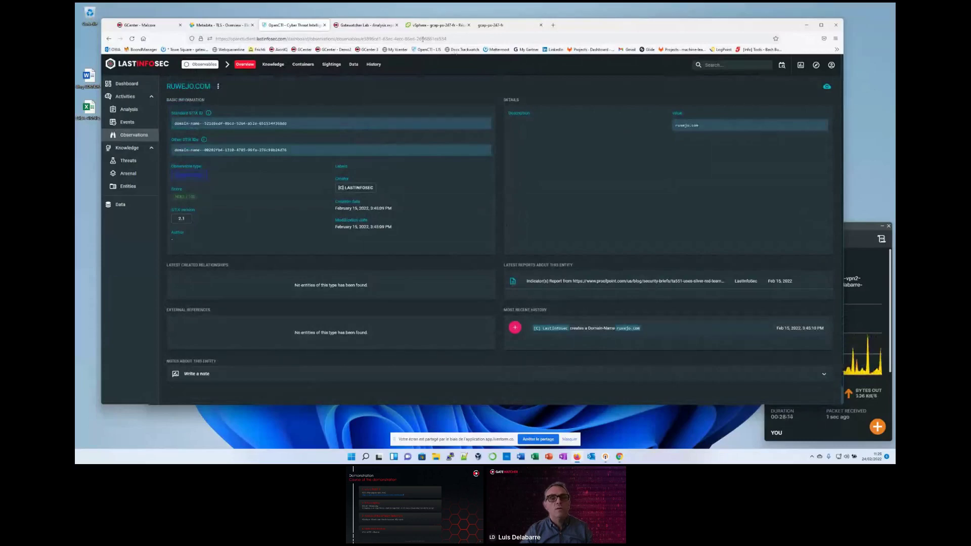
key(F5)
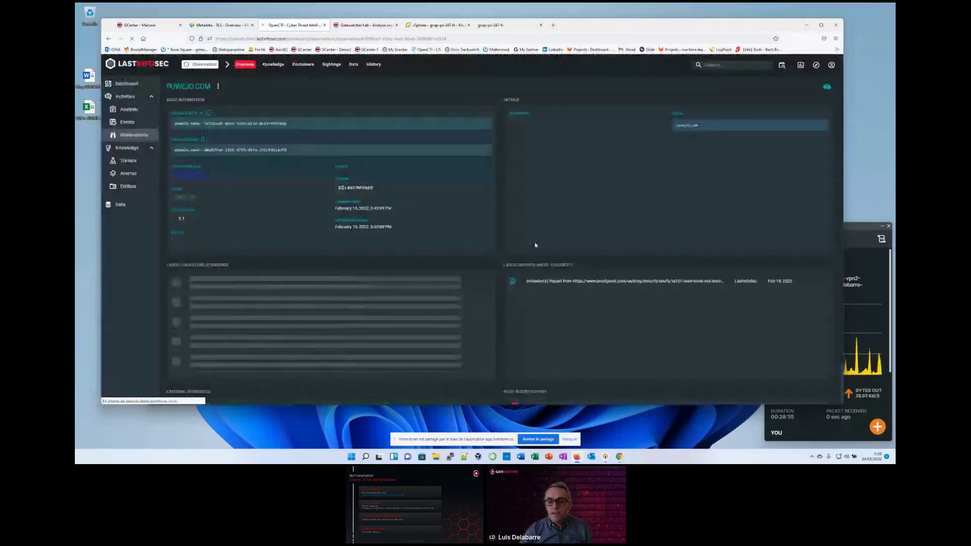
click(666, 282)
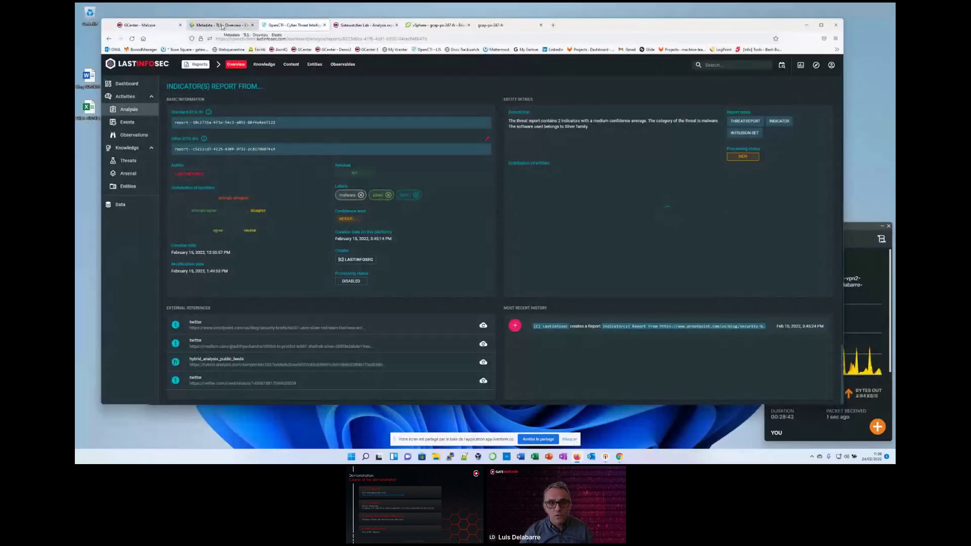
click(223, 27)
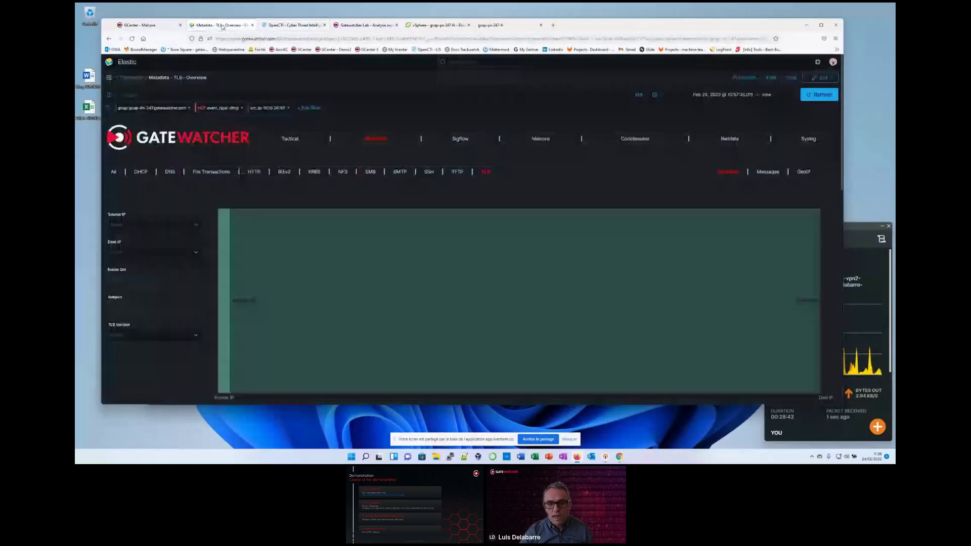
Step: Drop the src_ip filter on Kibana's Tactical overview to list two Sigflow alerts, then return to the OpenCTI report
click(286, 140)
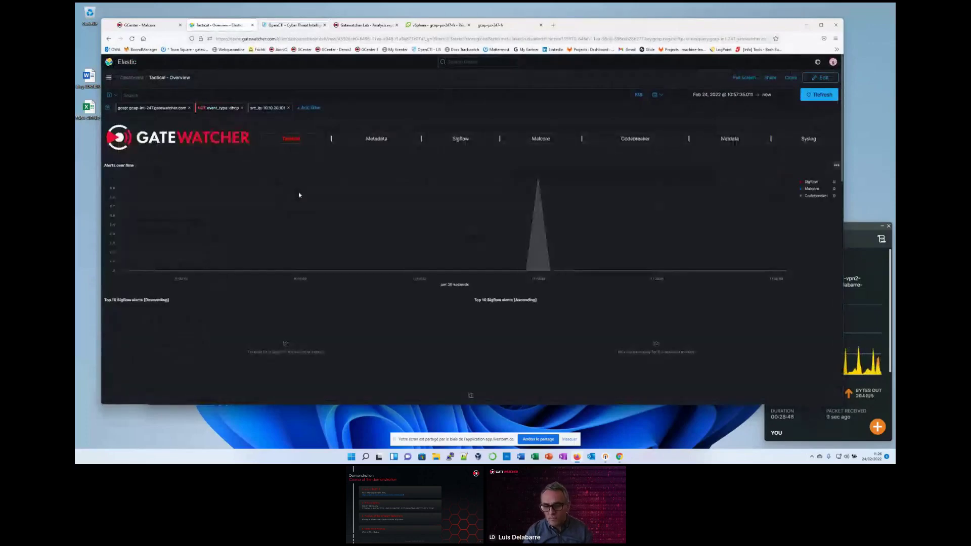
click(287, 108)
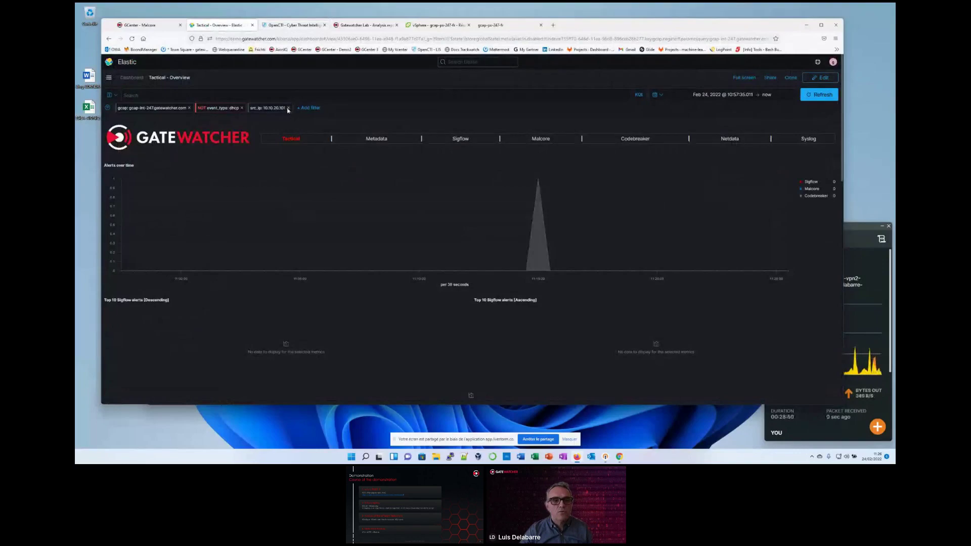
click(821, 101)
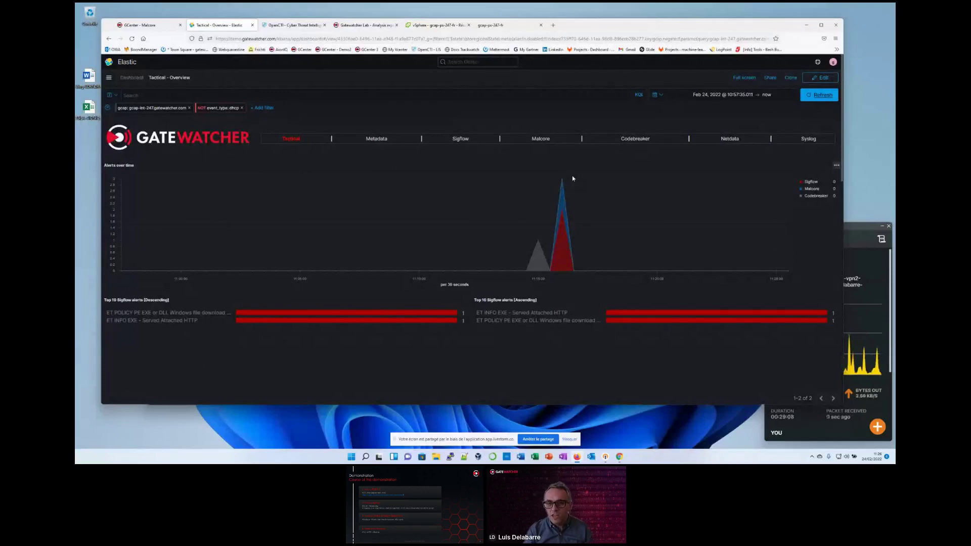
click(287, 25)
Step: Check the OpenCTI report's entity distribution showing one Domain-Name, then go back to Kibana's Tactical overview
scroll(500, 277, down, 1)
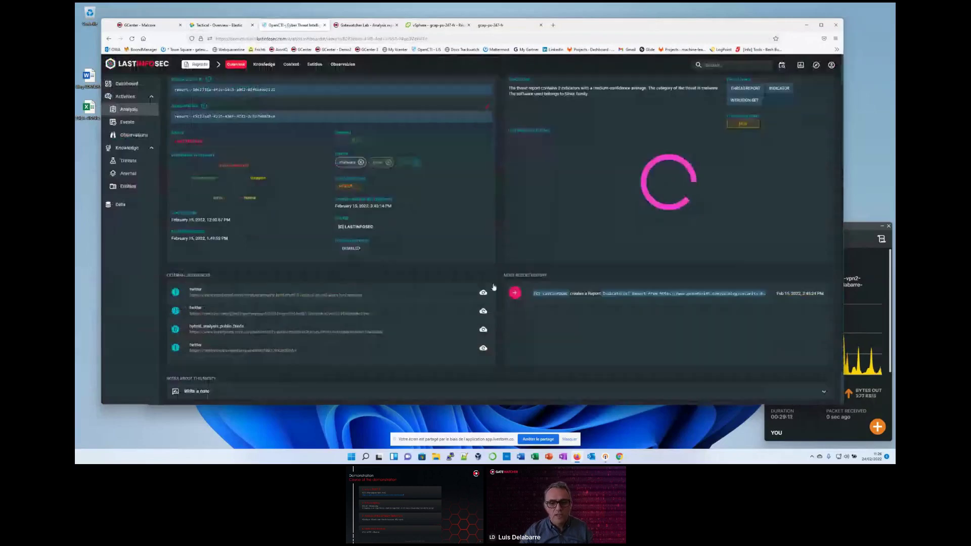
scroll(499, 279, up, 1)
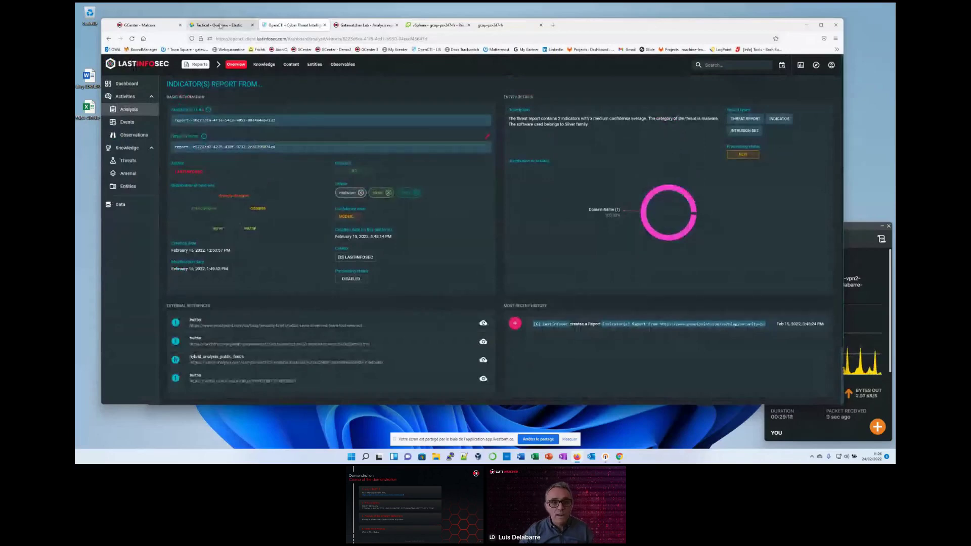
click(220, 25)
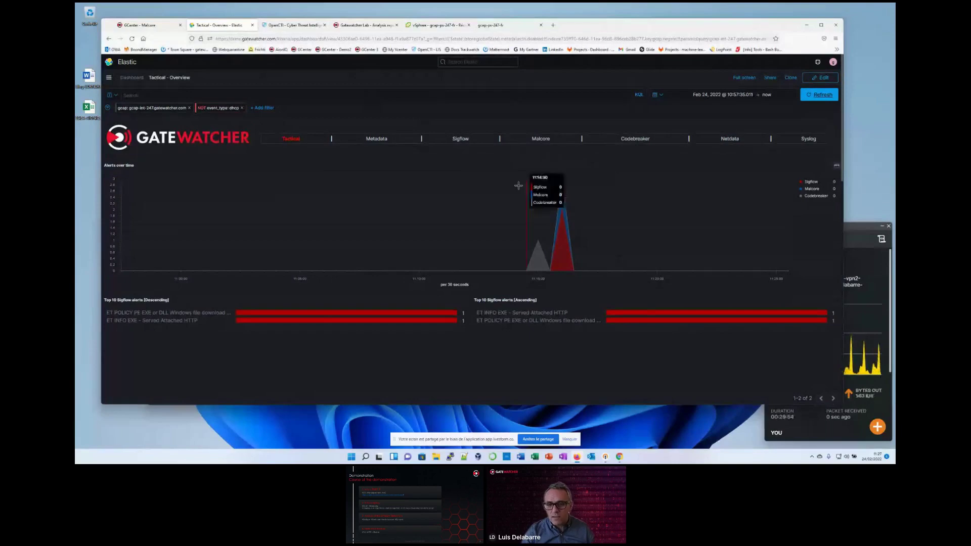
Step: Narrow the Tactical overview to Feb 24 2022, 11:13:47–11:17:58 around the alert peak, cross-checking the OpenCTI report
drag(518, 186, 601, 211)
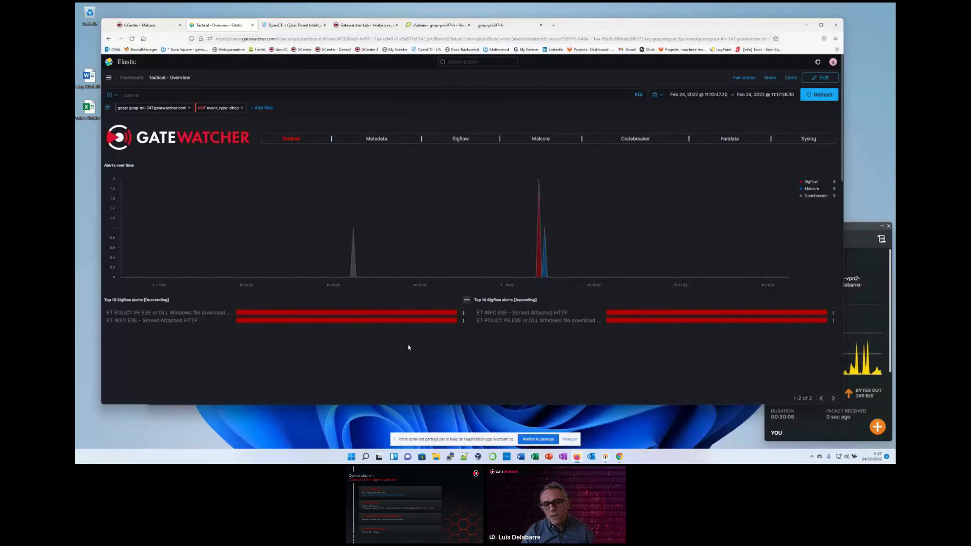
click(291, 26)
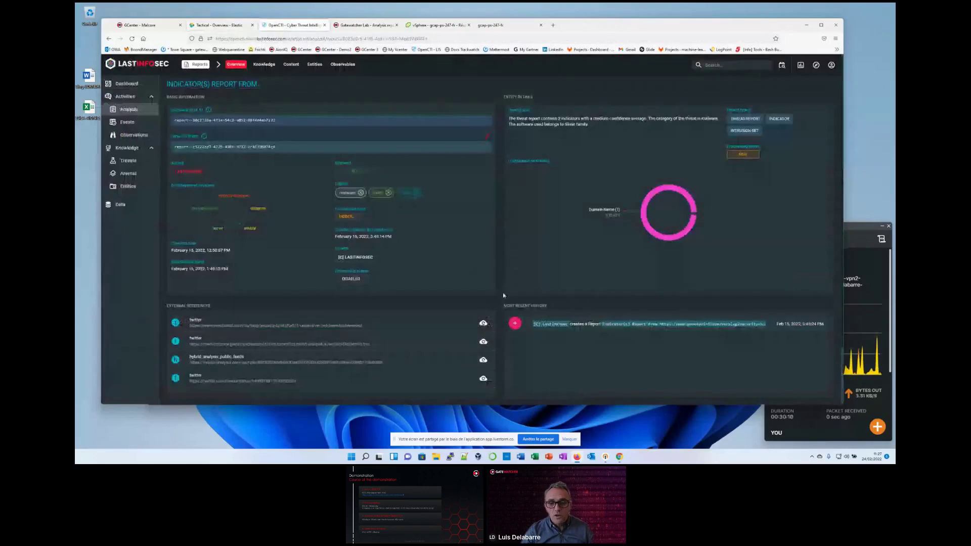
scroll(503, 296, down, 3)
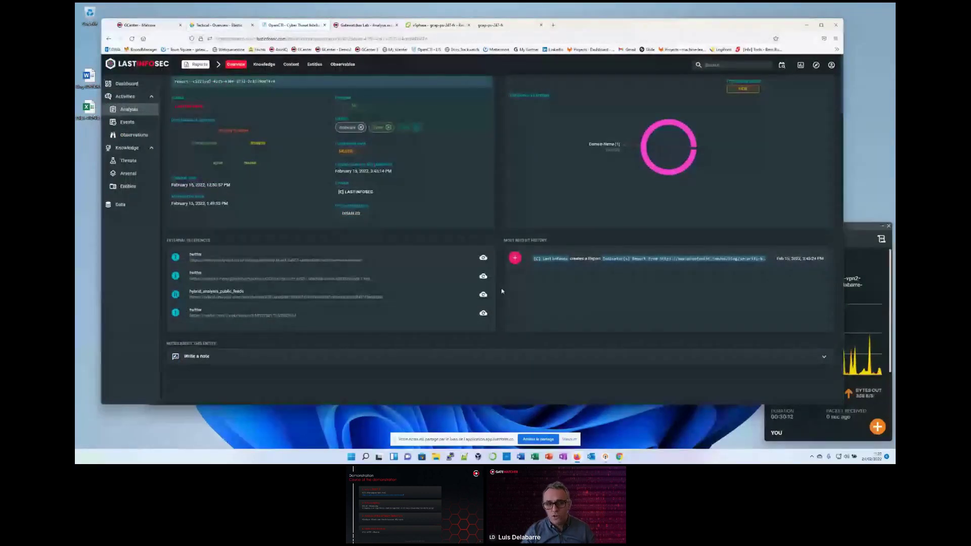
scroll(502, 292, up, 3)
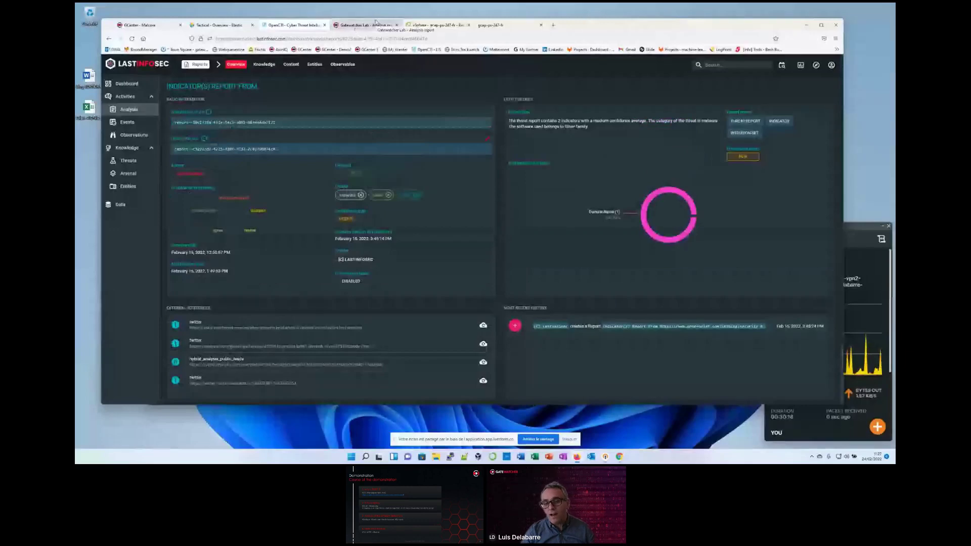
click(226, 26)
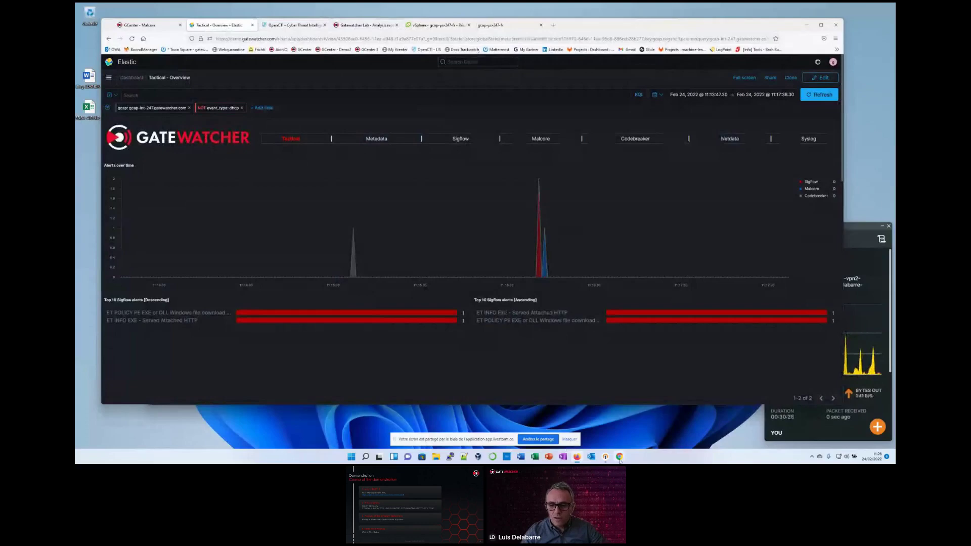
Step: Bring the livestorm webinar window to the front and open its Share options
mouse_move(619, 457)
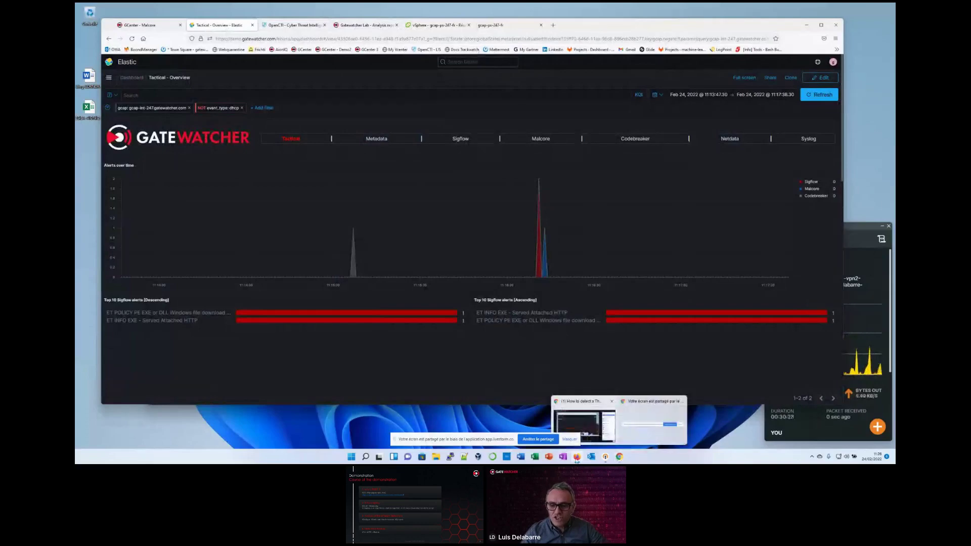
mouse_move(577, 458)
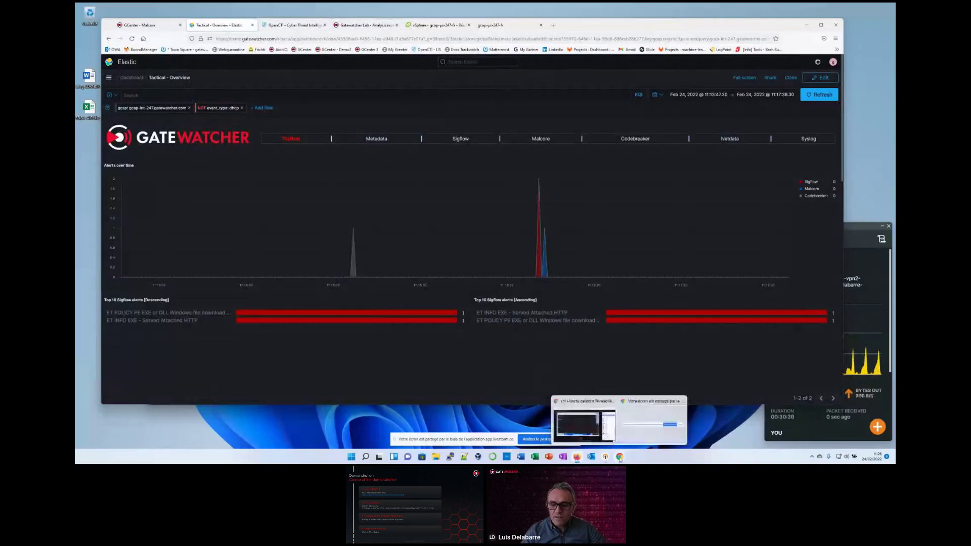
click(576, 423)
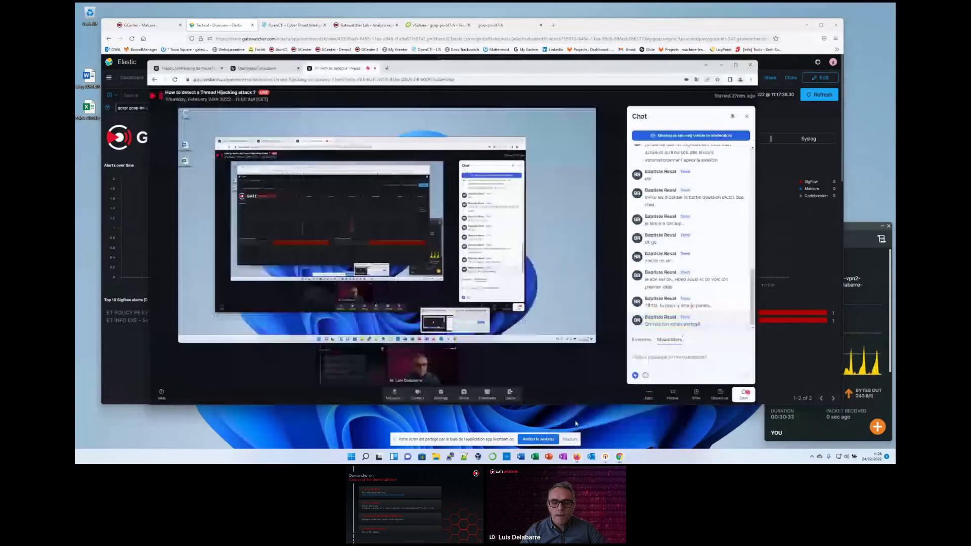
click(462, 397)
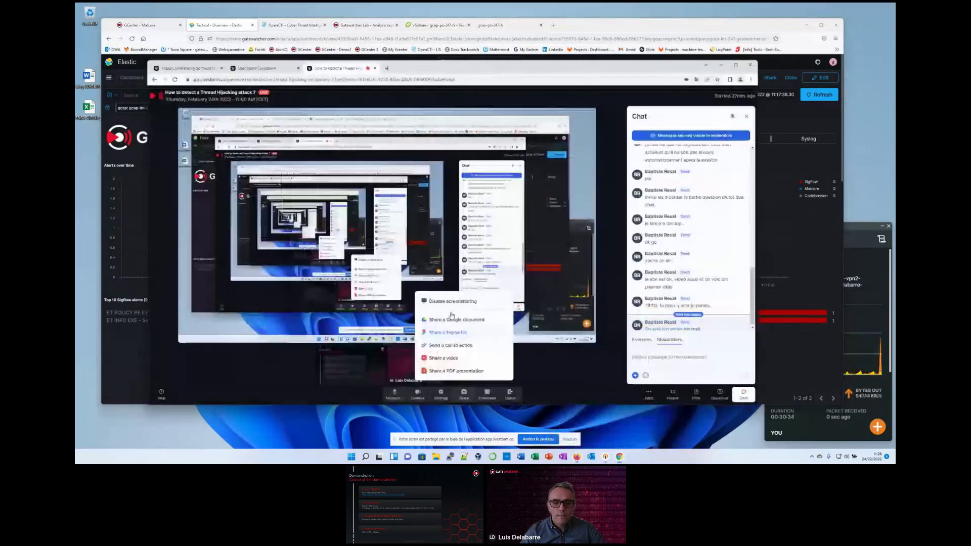